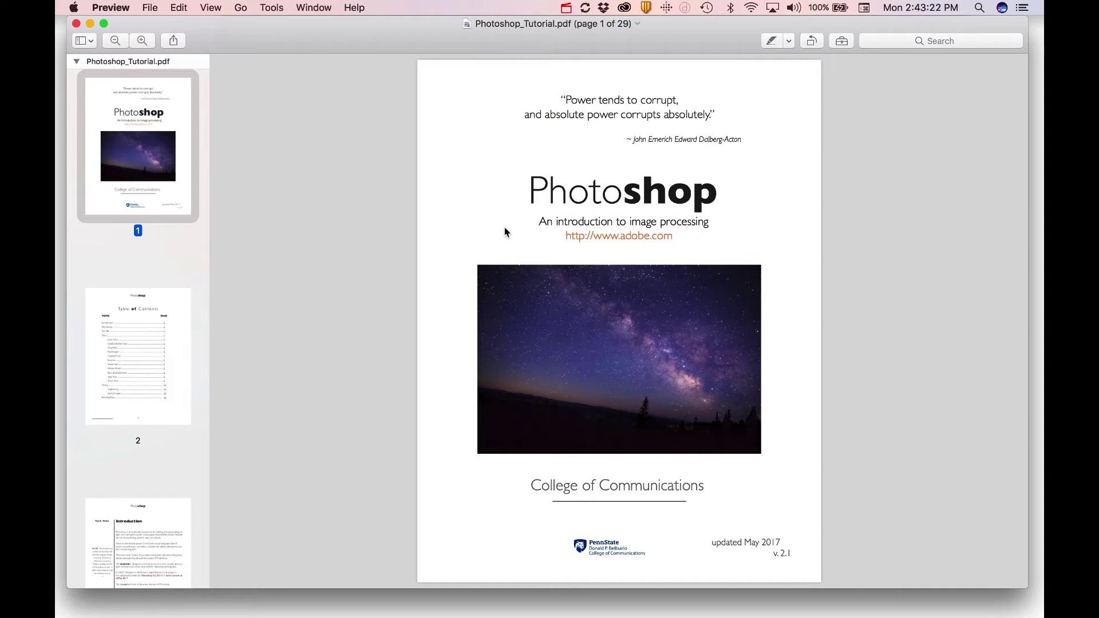
Page down Photoshop_Tutorial.pdf to pages 6–7 and follow the 'Watch a 2:10 video on using the Lasso tool' link
key(super+3)
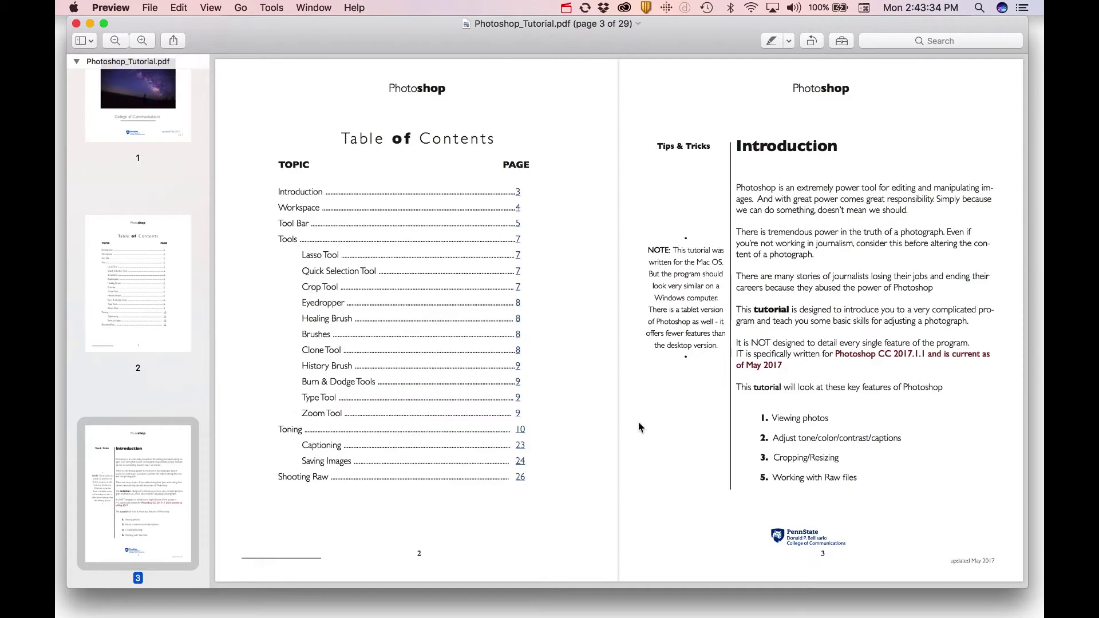
scroll(645, 427, down, 10)
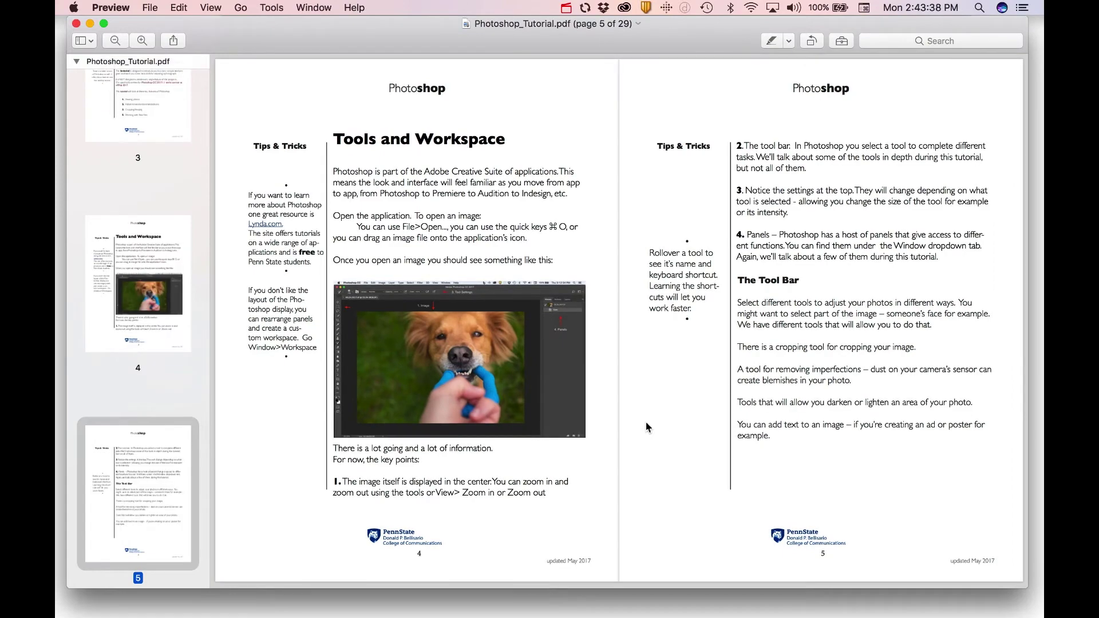
scroll(646, 426, down, 10)
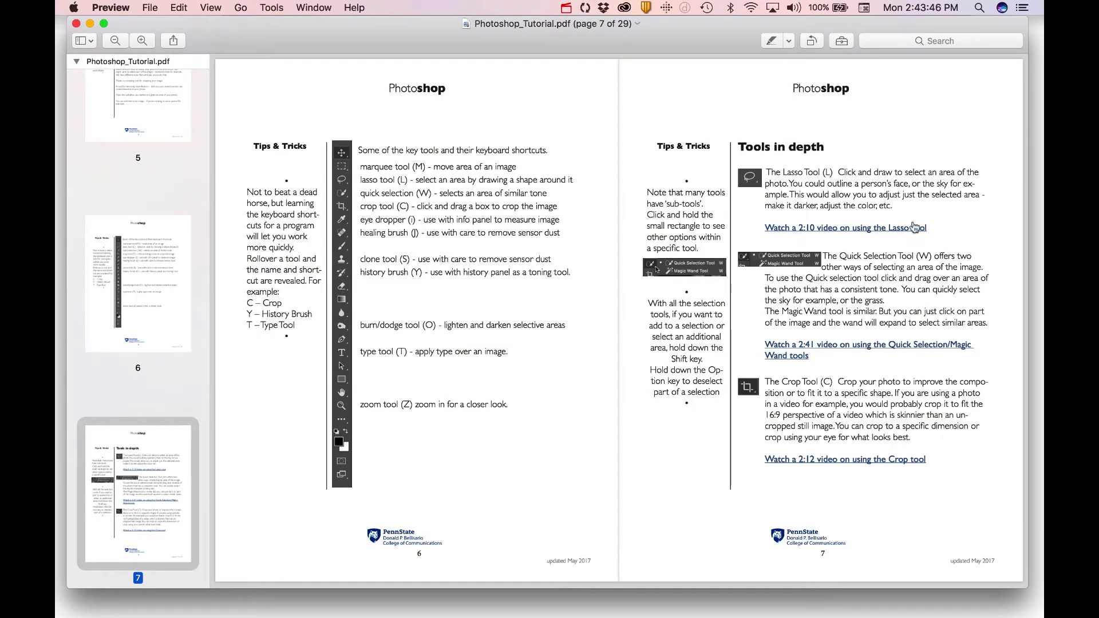
click(893, 230)
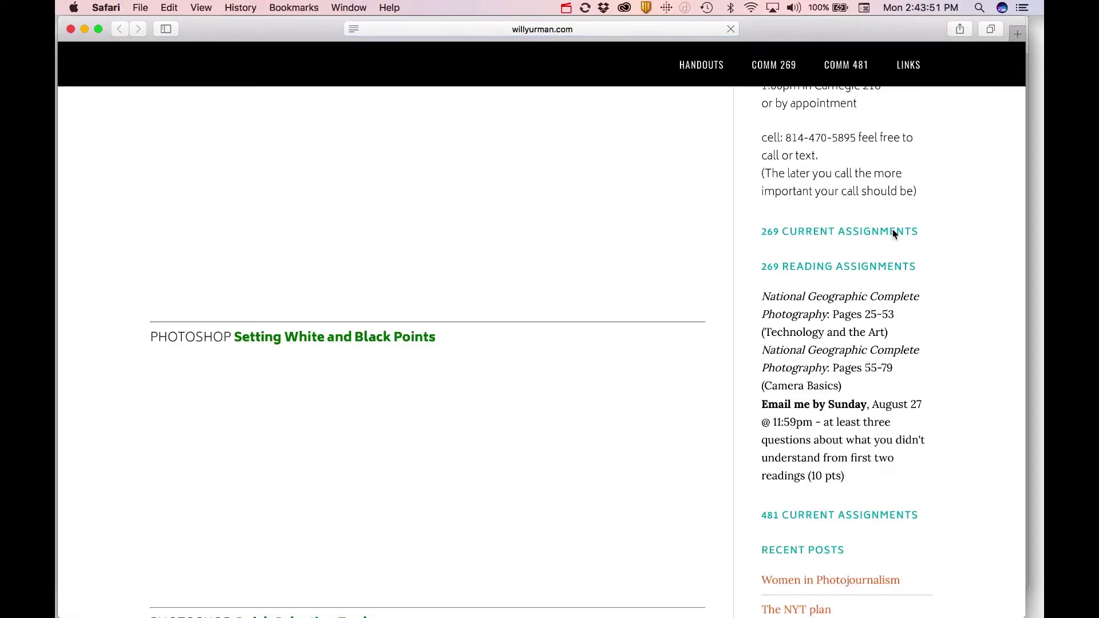
Scroll past the Lasso and White/Black Points videos to Quick Selection and Crop Tool, then switch to Finder
scroll(381, 264, up, 3)
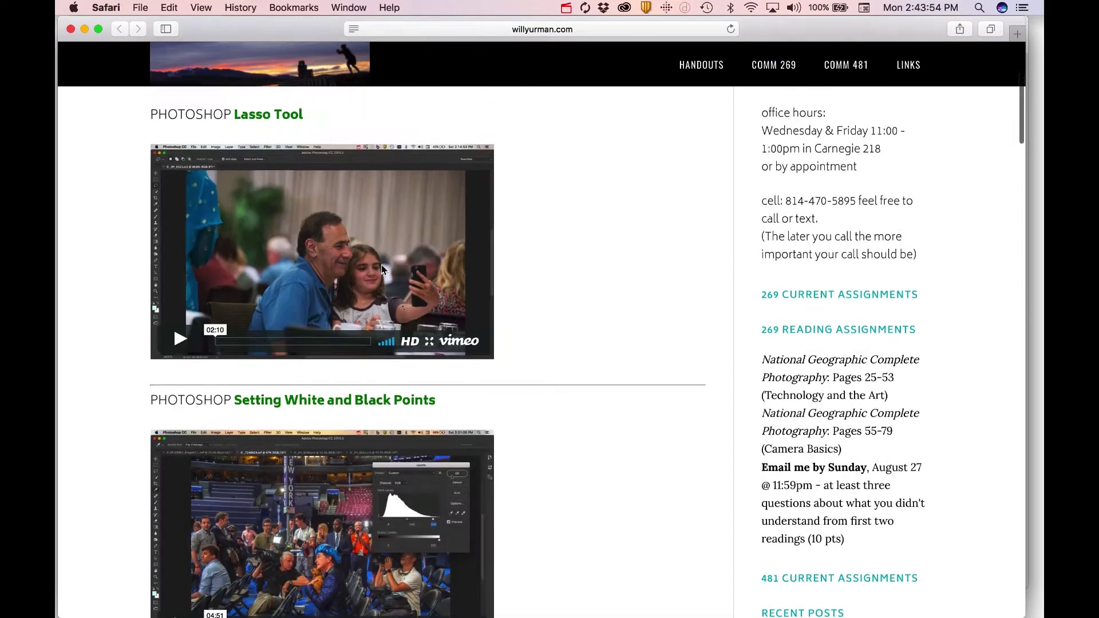
scroll(311, 262, down, 7)
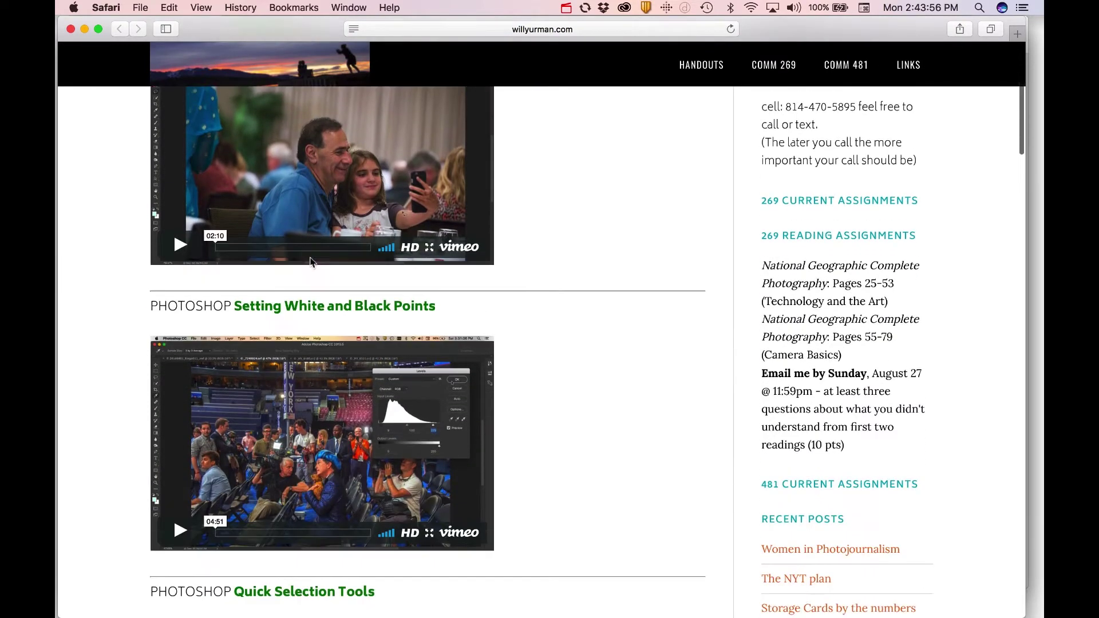
scroll(336, 394, down, 2)
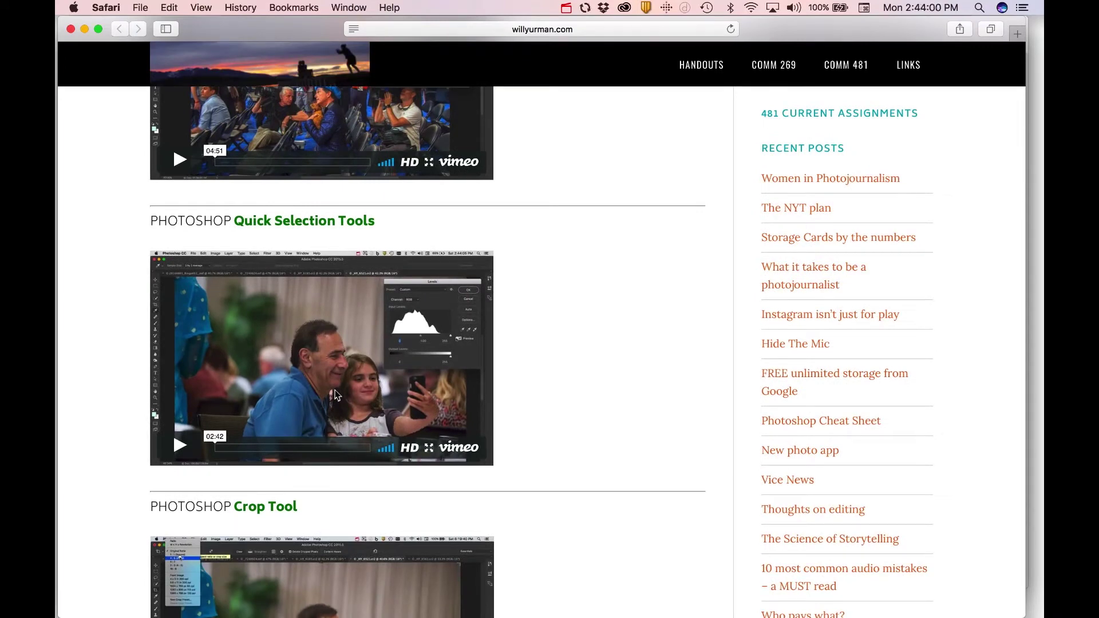
key(super+Tab)
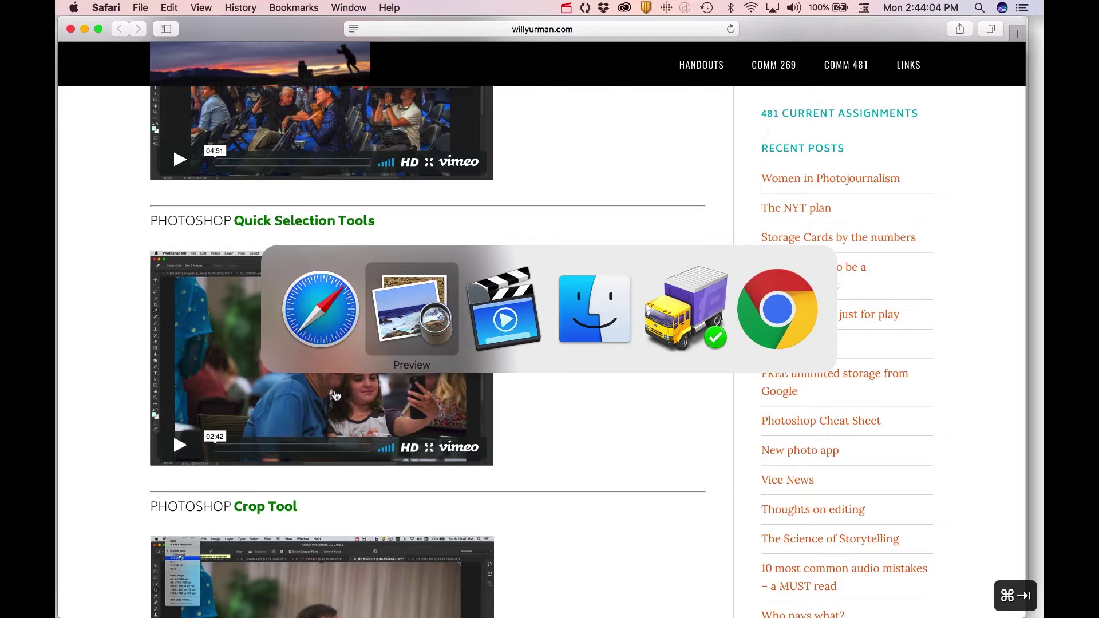
key(super+Tab)
key(super+Tab)
key(super+Tab)
key(super+Tab)
key(super+Tab)
key(super+Tab)
key(super+Tab)
key(super+Tab)
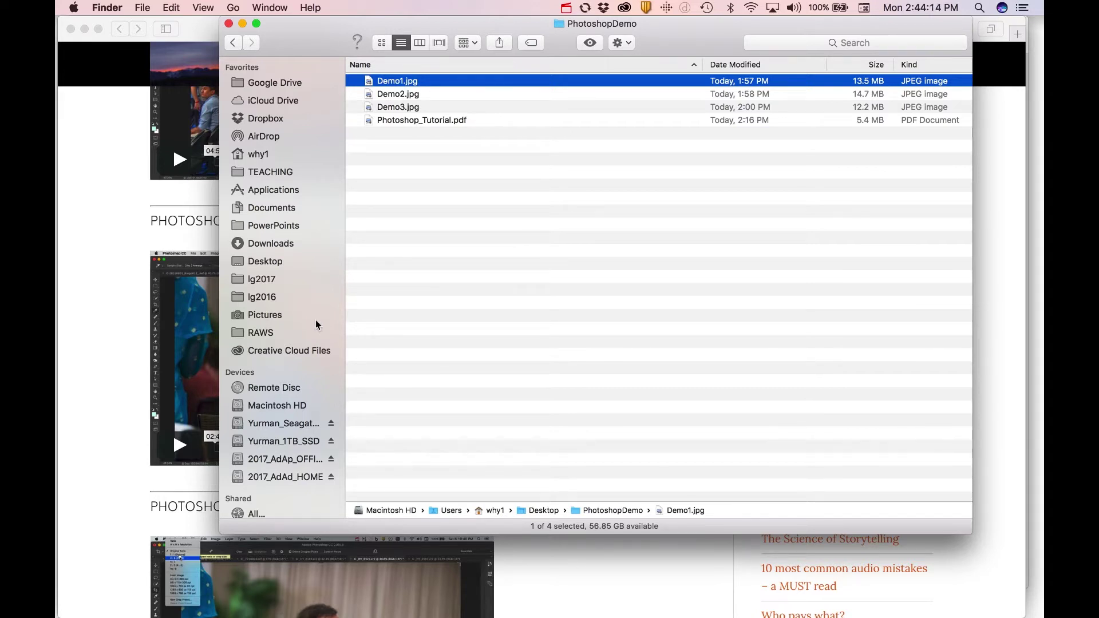
Launch Photoshop CC 2017 from the Dock on the left screen edge
mouse_move(58, 264)
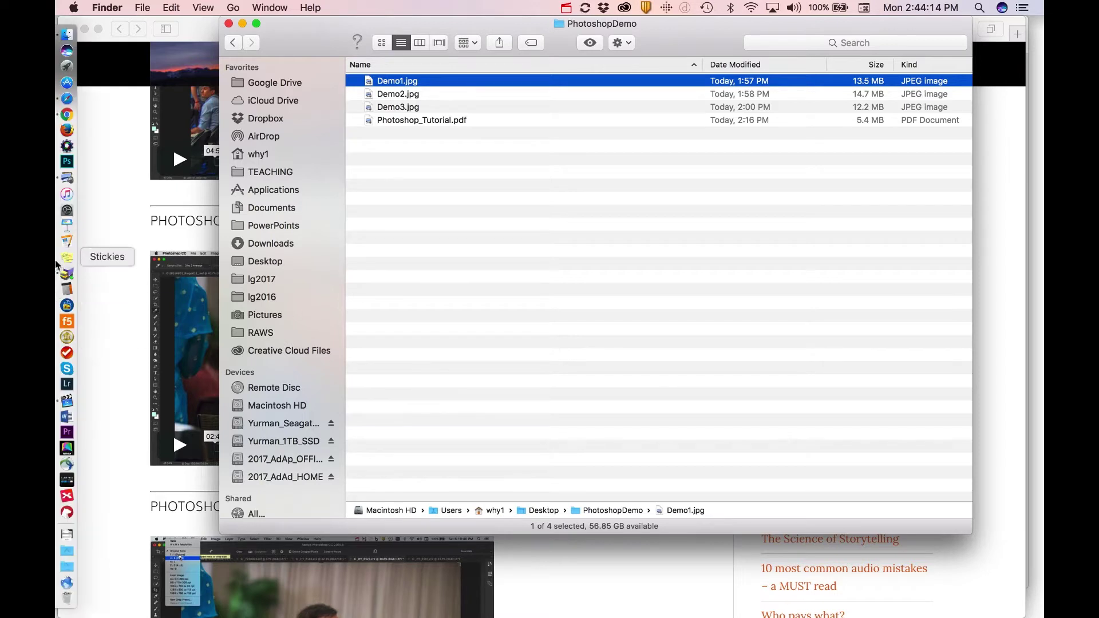
click(68, 163)
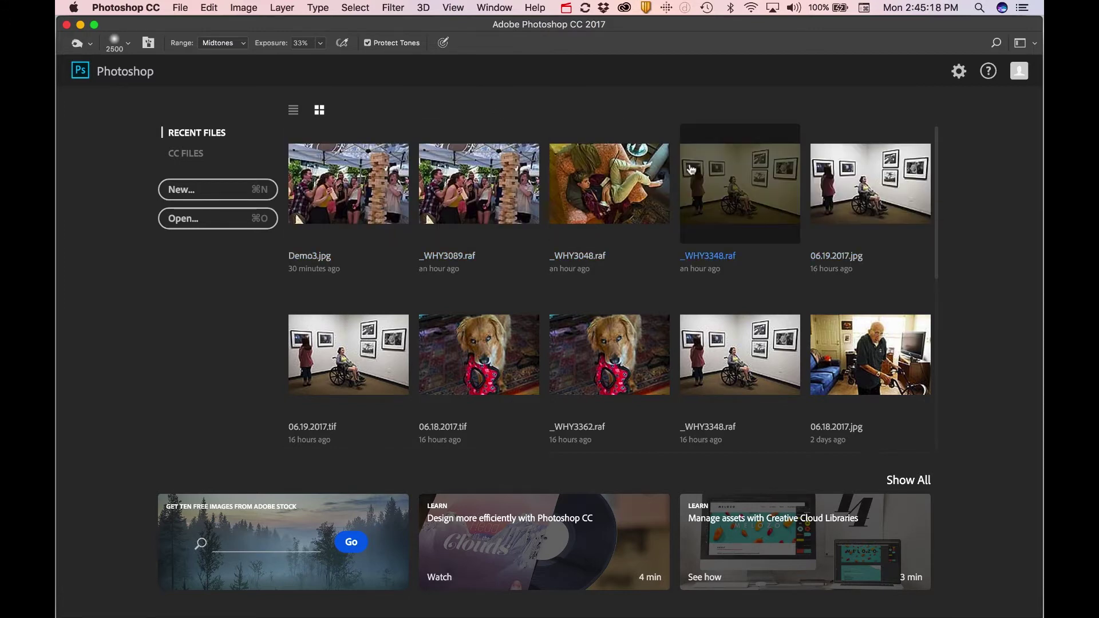
Return to the PhotoshopDemo Finder window and drag Demo1.jpg into Photoshop to open it
key(super+Tab)
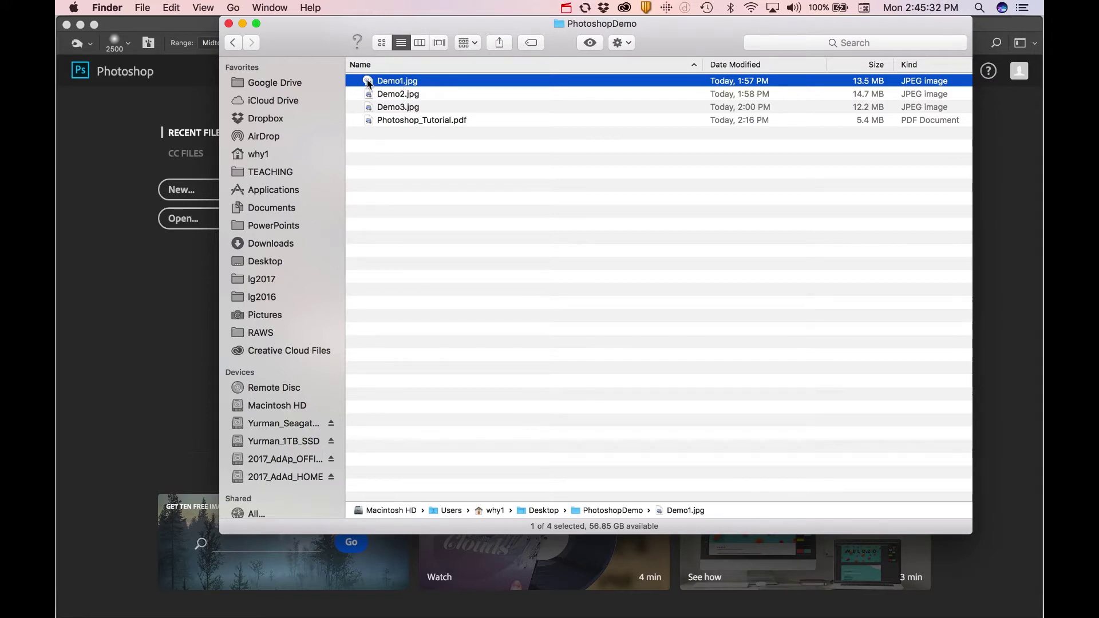
drag(368, 83, 67, 167)
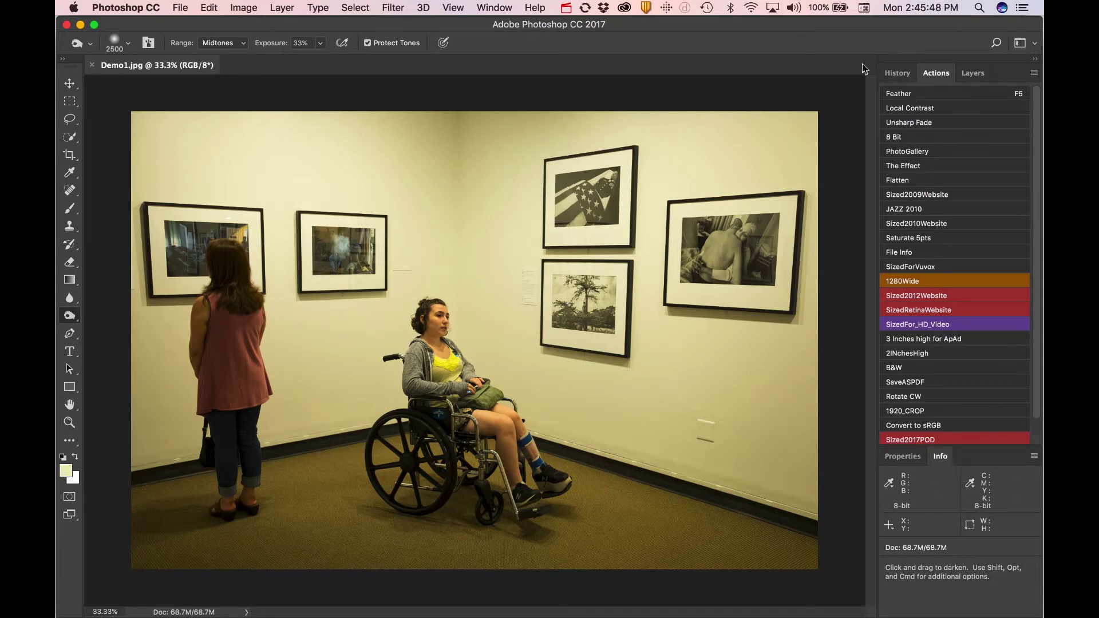
Show the History panel for Demo1.jpg, listing only Open, and select the Move tool
click(898, 78)
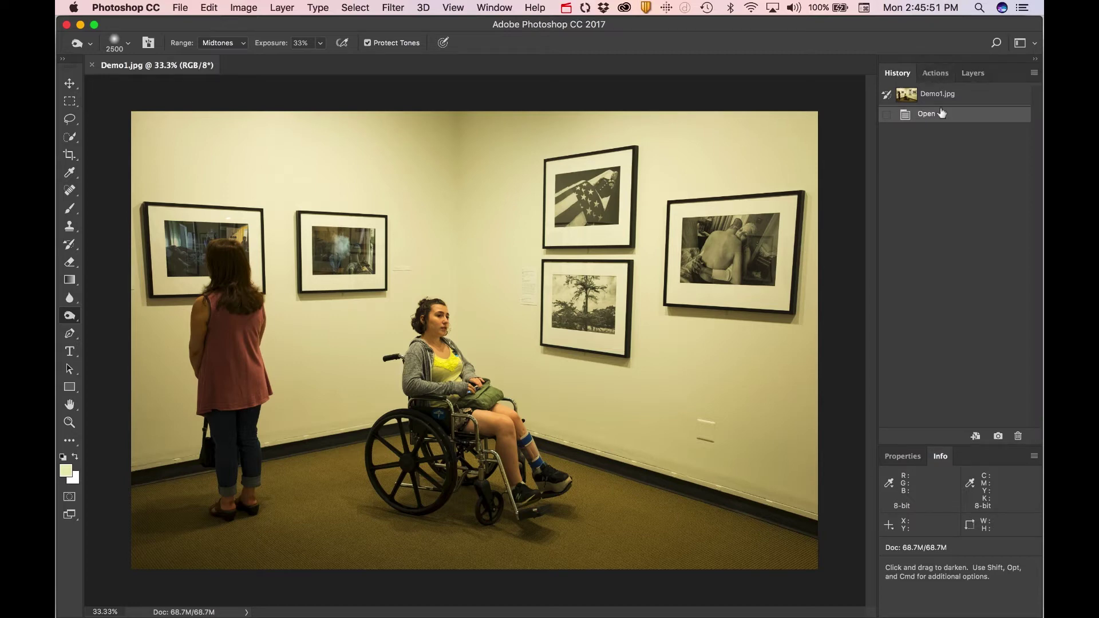
click(502, 8)
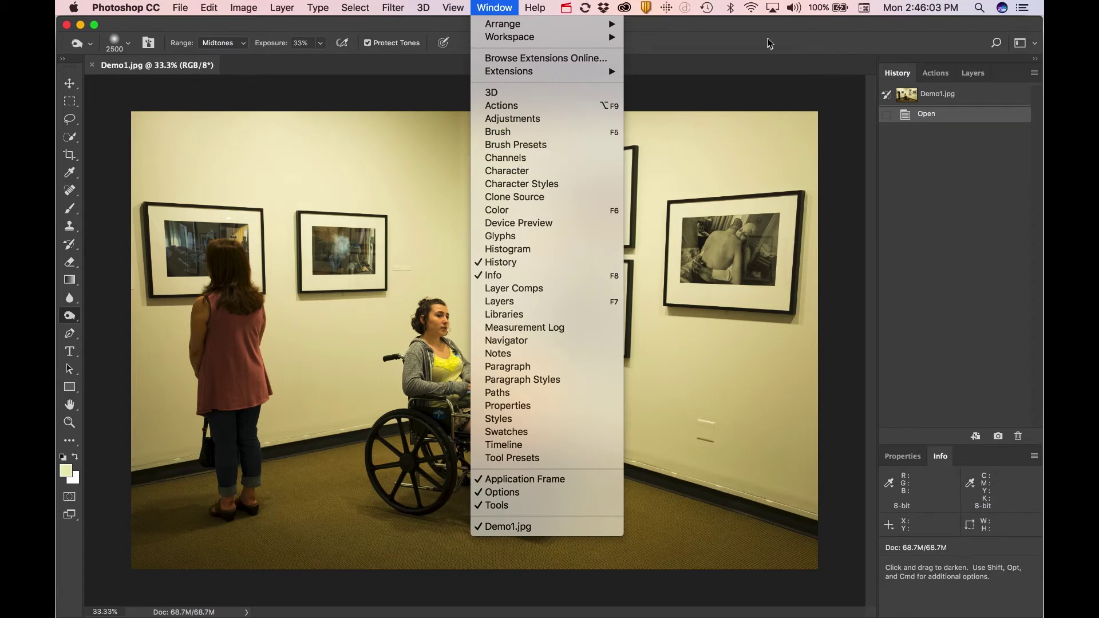
click(767, 71)
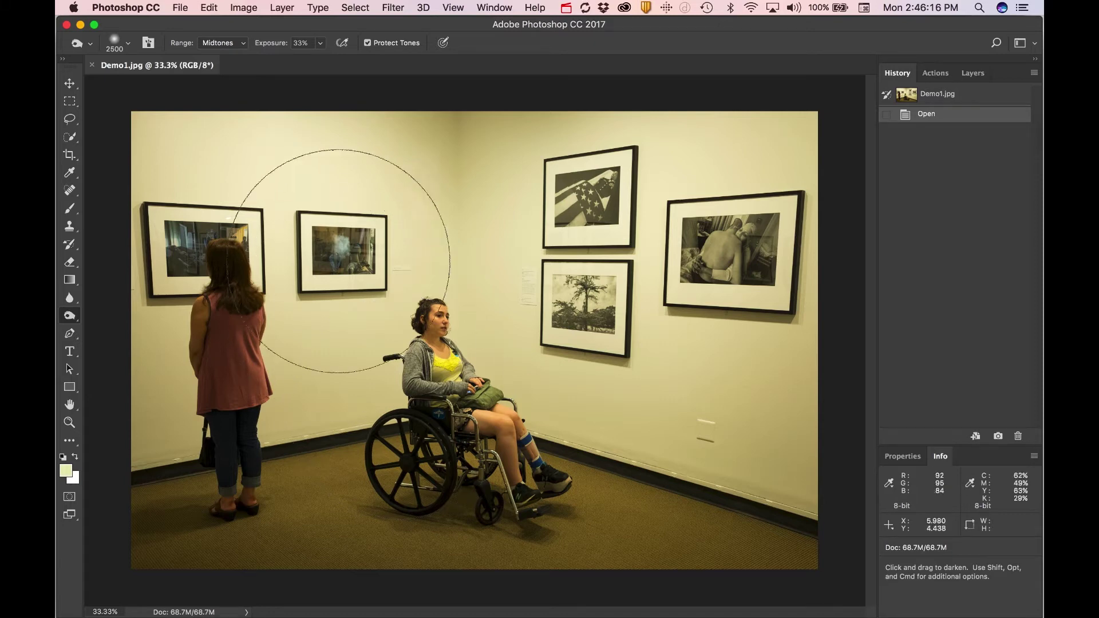
click(70, 83)
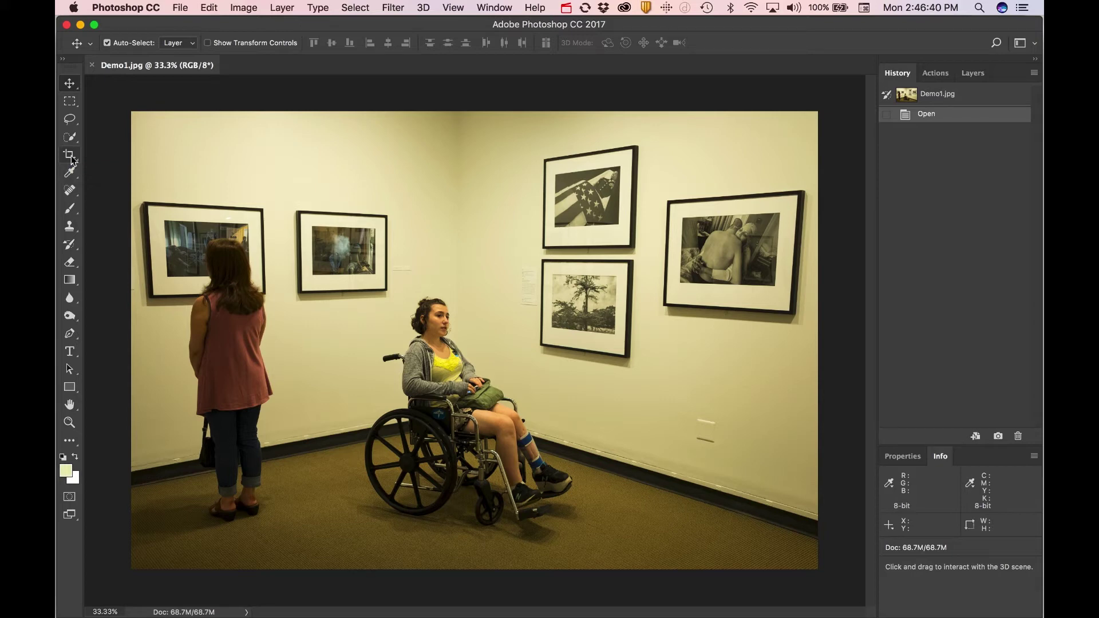
Crop Demo1.jpg by pulling the top-left and bottom-right corners slightly inward, shrinking it to 66.0M
click(70, 156)
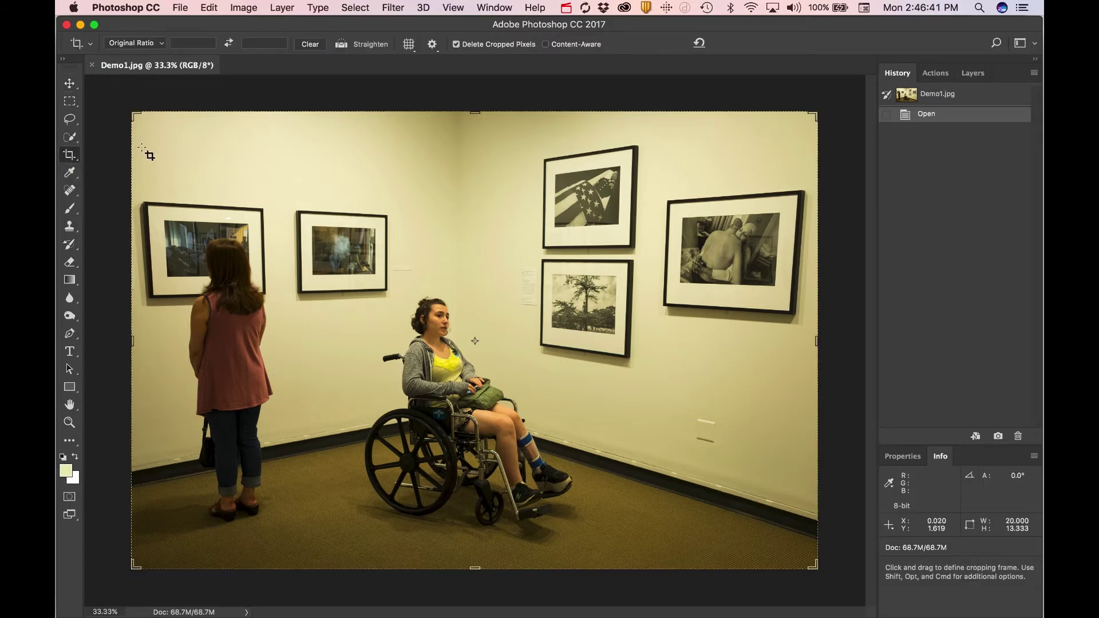
mouse_move(128, 113)
mouse_down()
mouse_move(141, 124)
mouse_move(132, 122)
mouse_up()
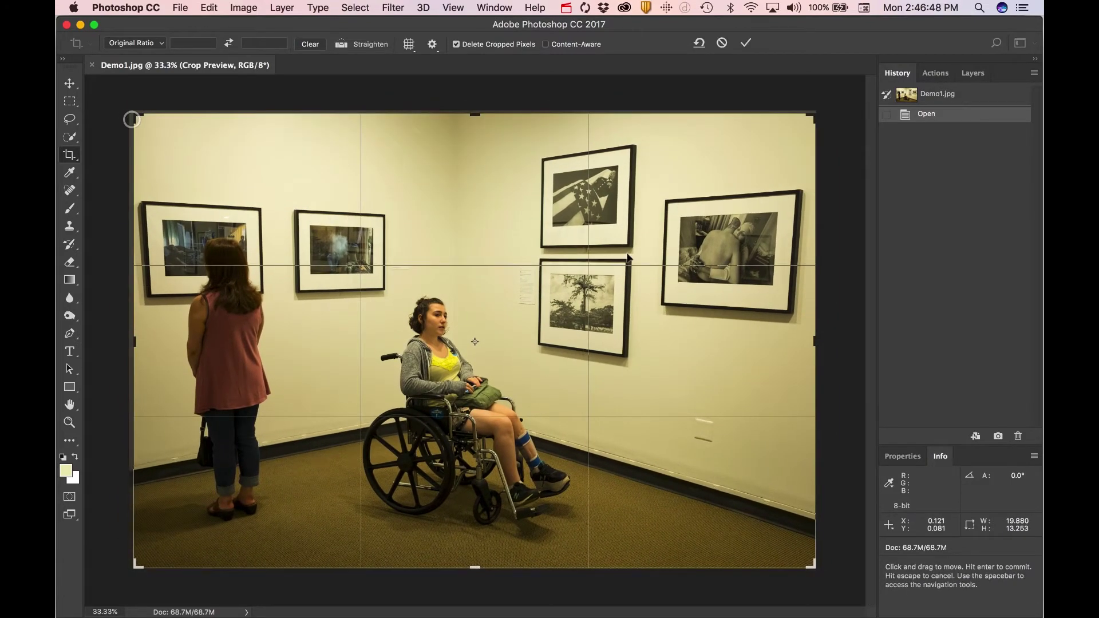
drag(823, 572, 814, 559)
key(Return)
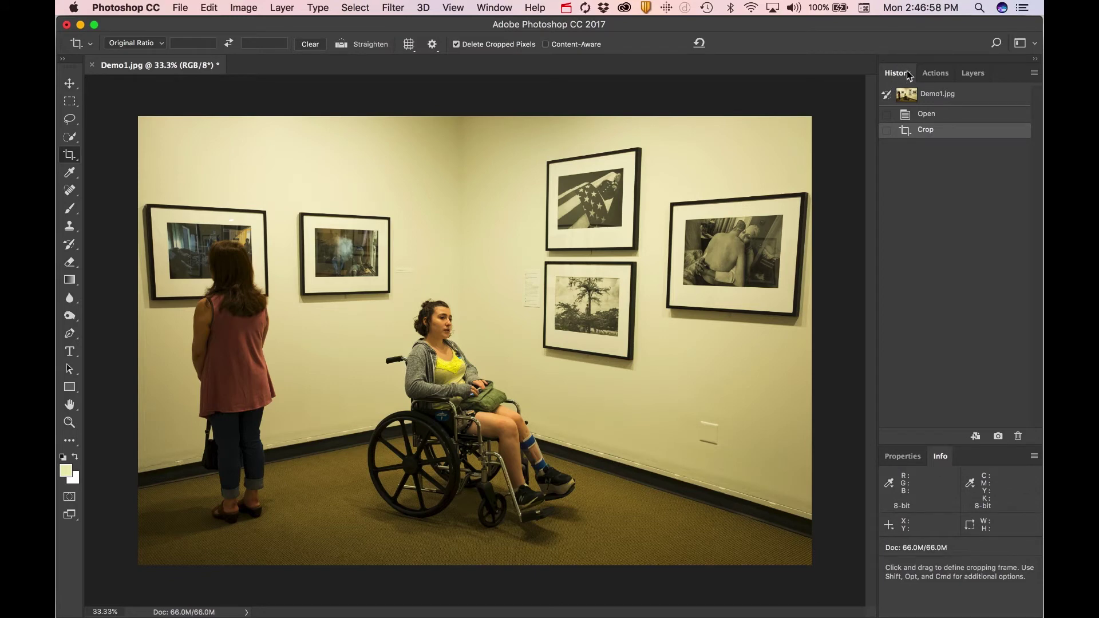
click(499, 8)
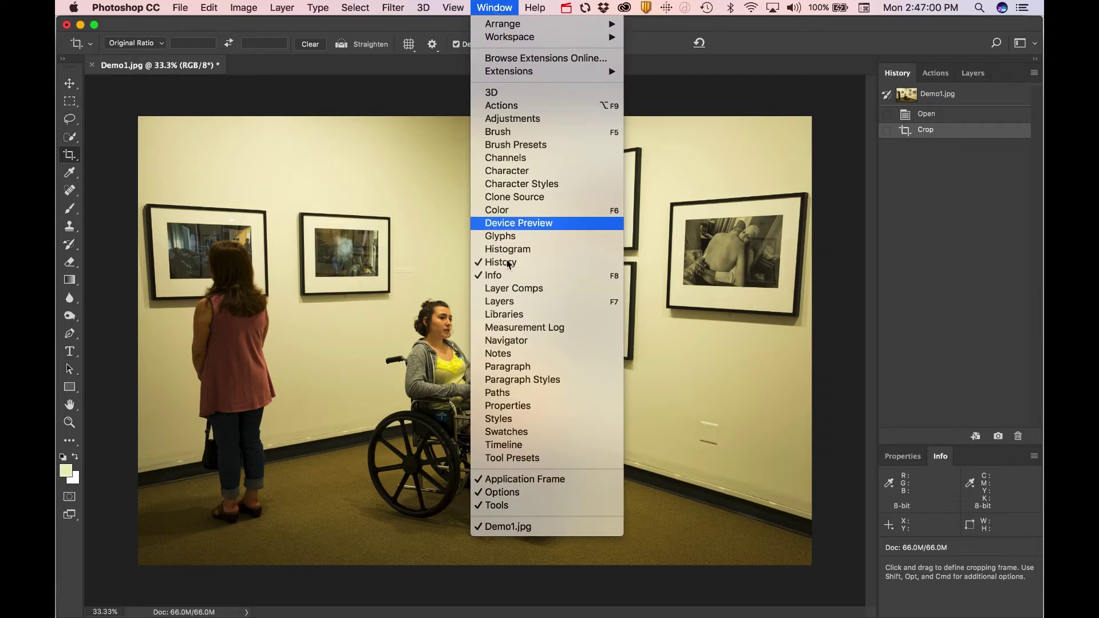
click(917, 284)
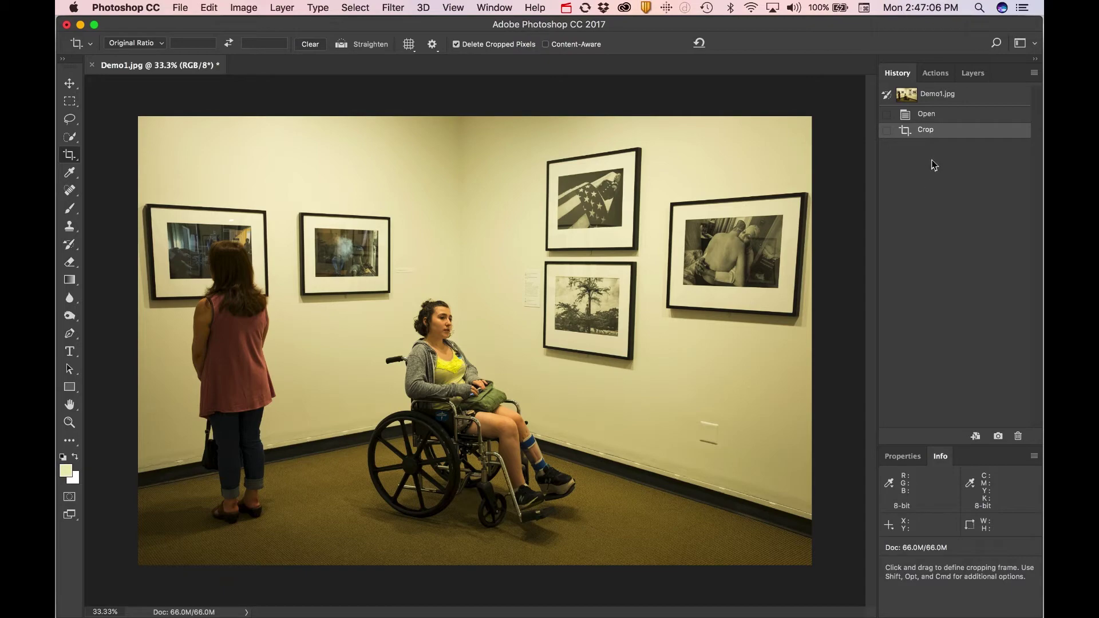
click(943, 115)
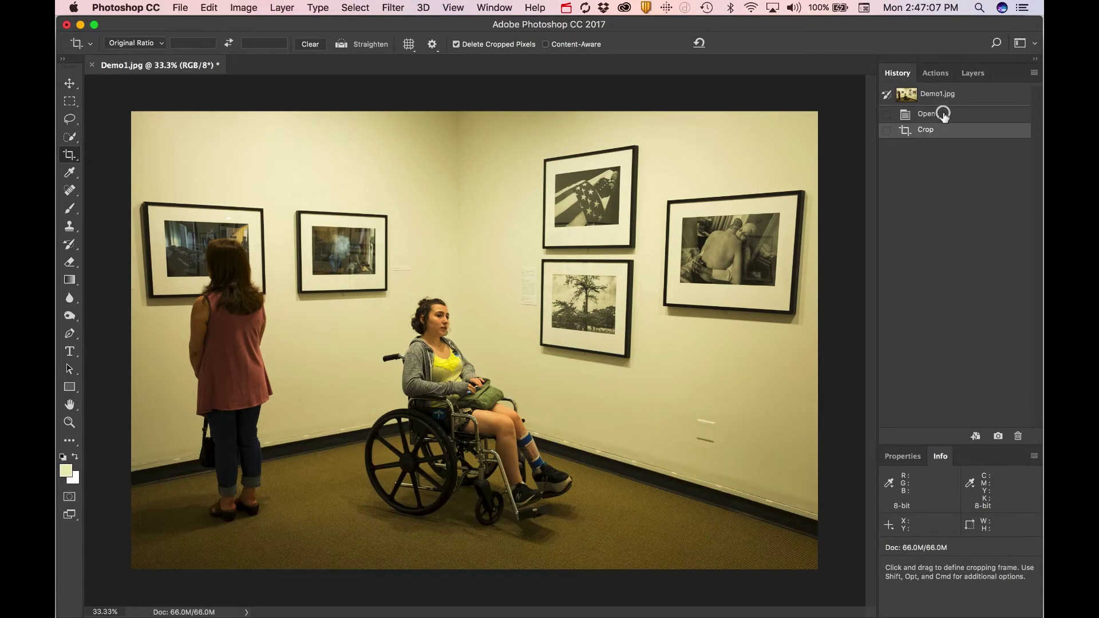
click(943, 130)
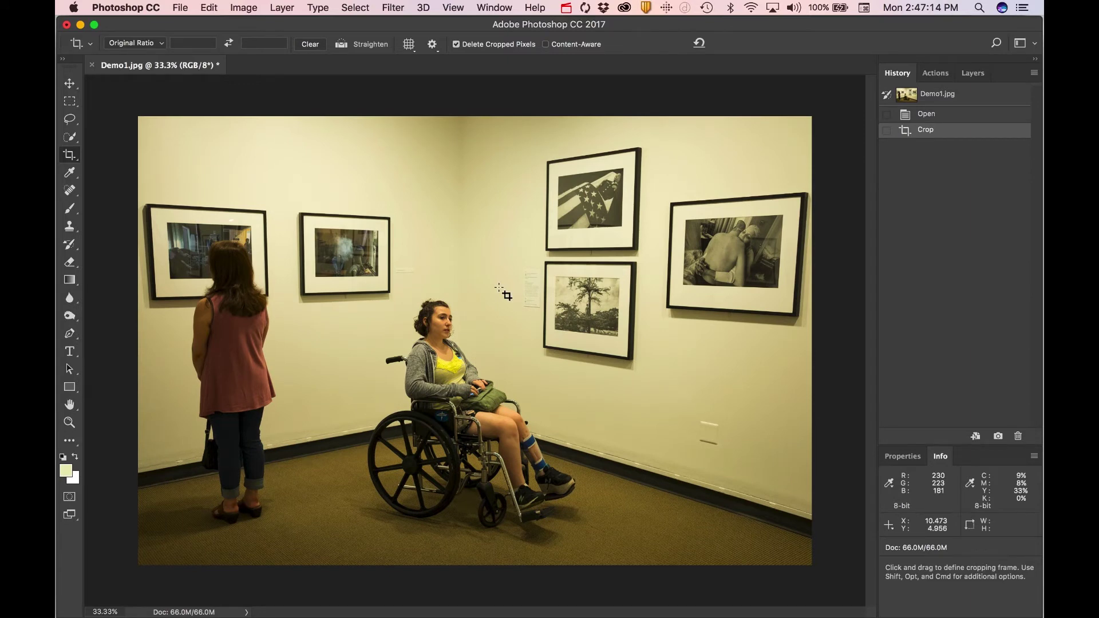
click(252, 10)
Apply Levels with the white input level set to 250, checking the result with Preview
mouse_move(271, 46)
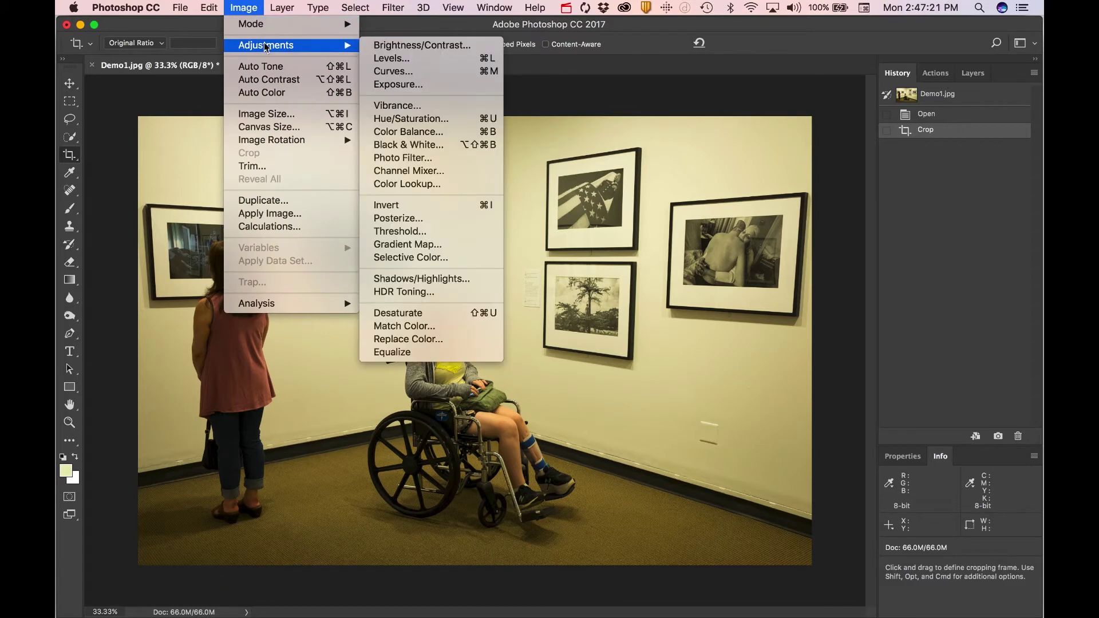
click(488, 59)
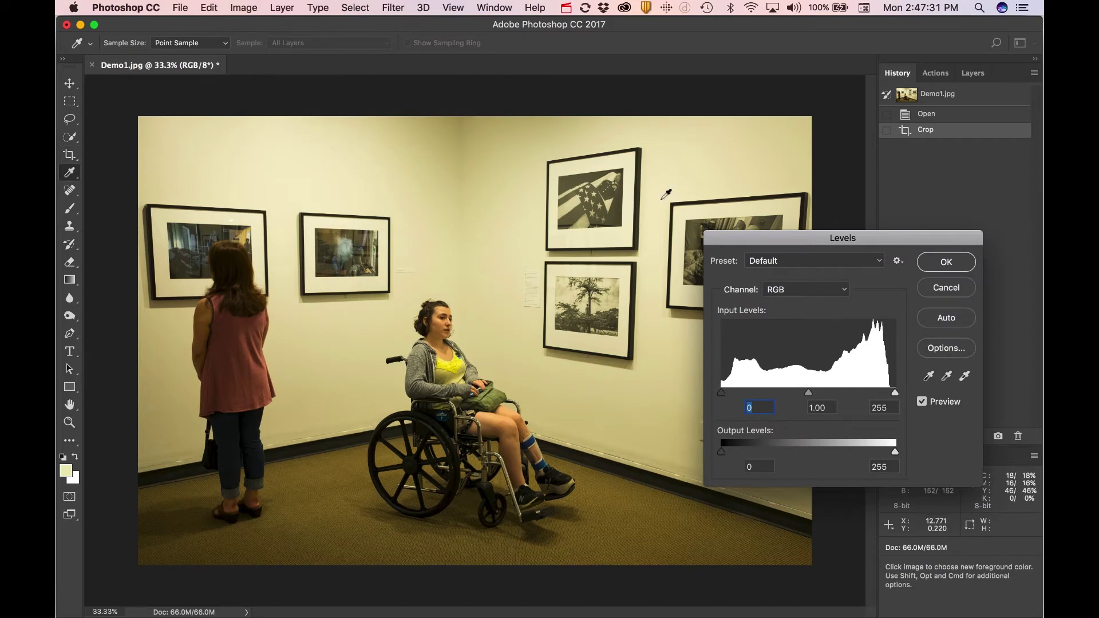
drag(737, 243, 779, 204)
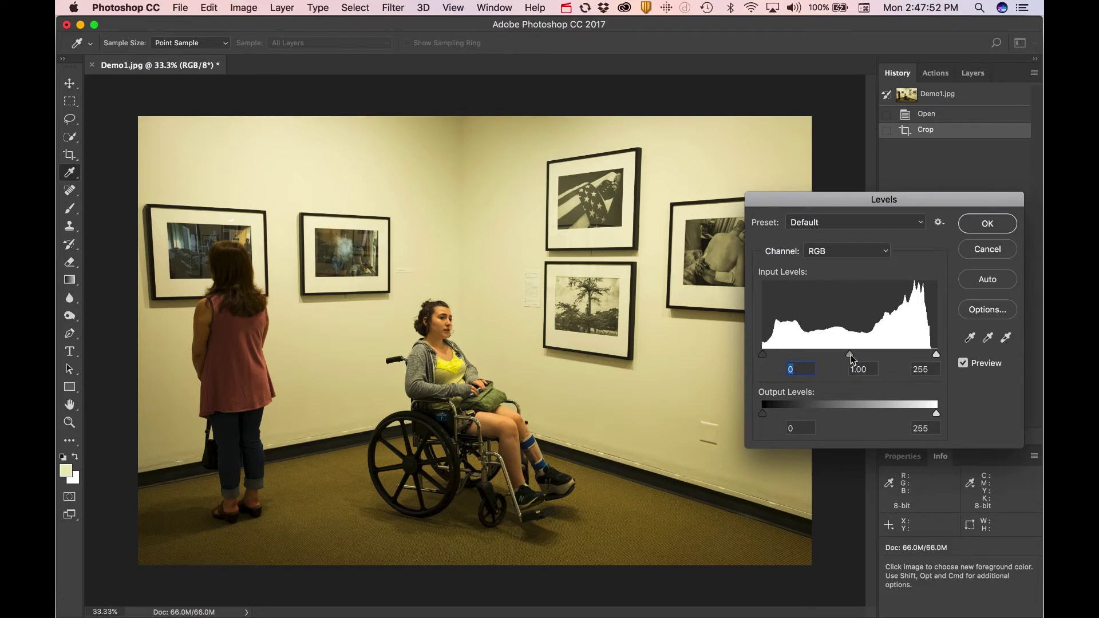
drag(936, 355, 904, 356)
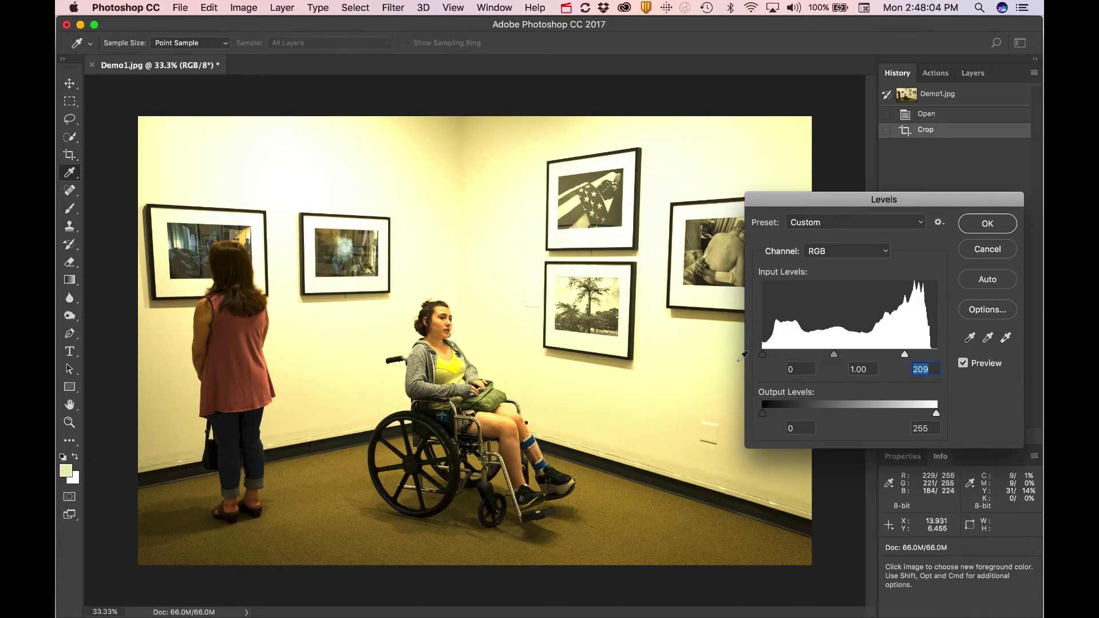
drag(902, 355, 933, 354)
click(961, 362)
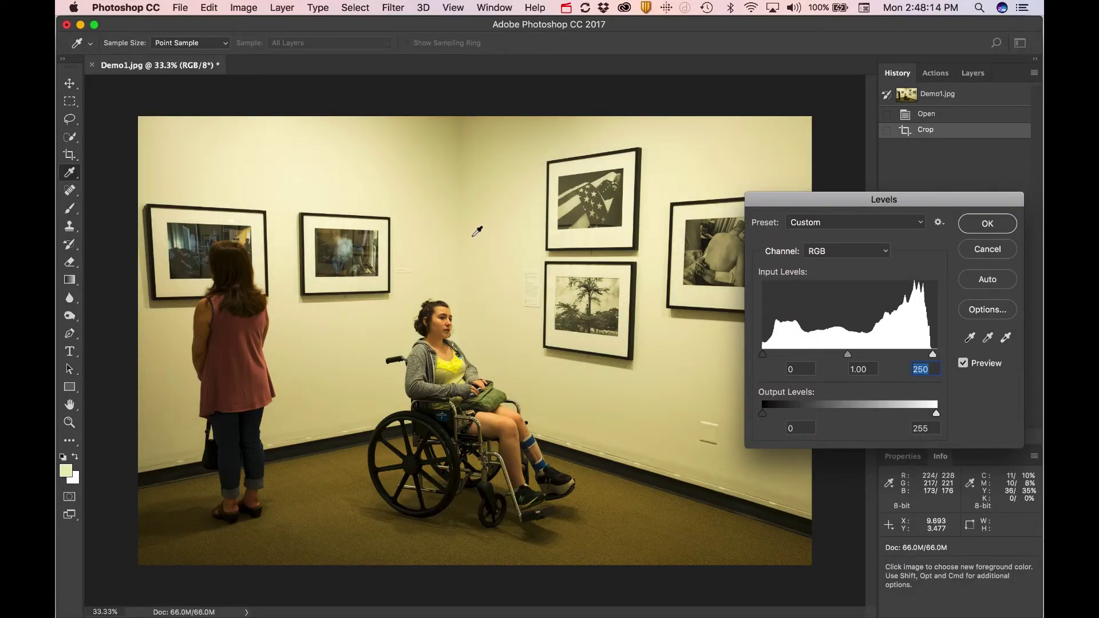
click(985, 225)
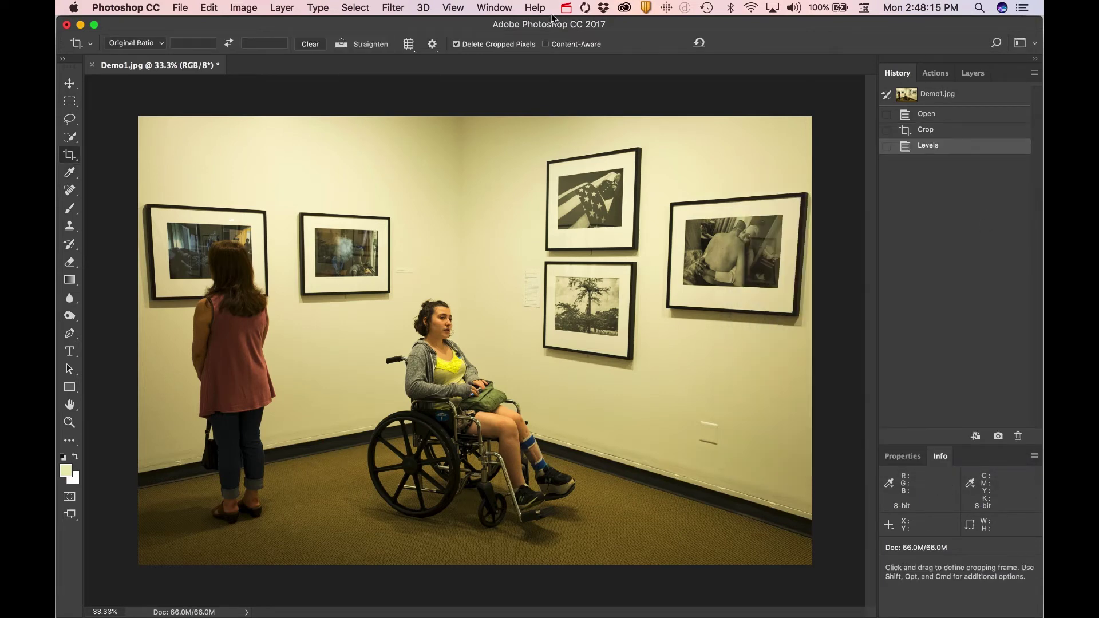
click(250, 9)
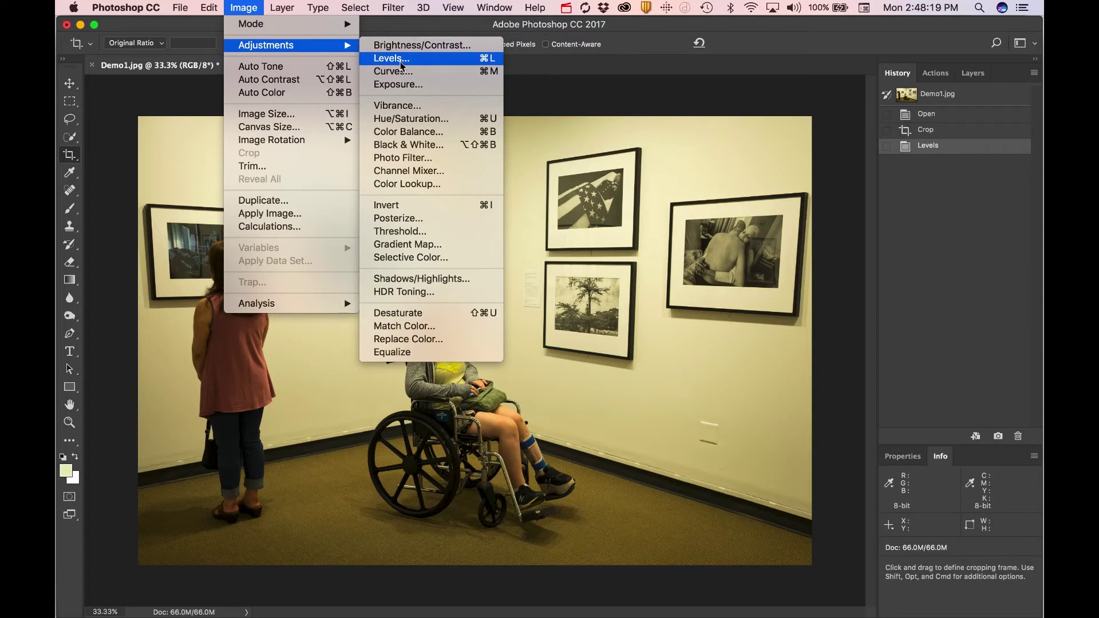
Set the Levels target highlight to neutral grey 240/240/240 by sampling the wall and zeroing a and b
click(401, 59)
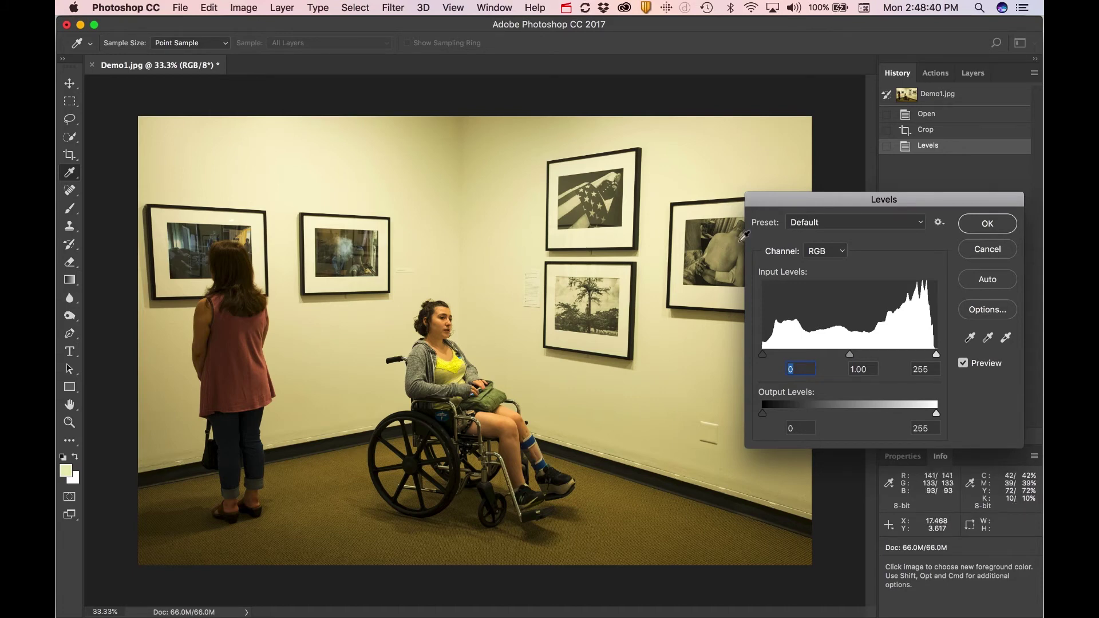
double_click(1006, 338)
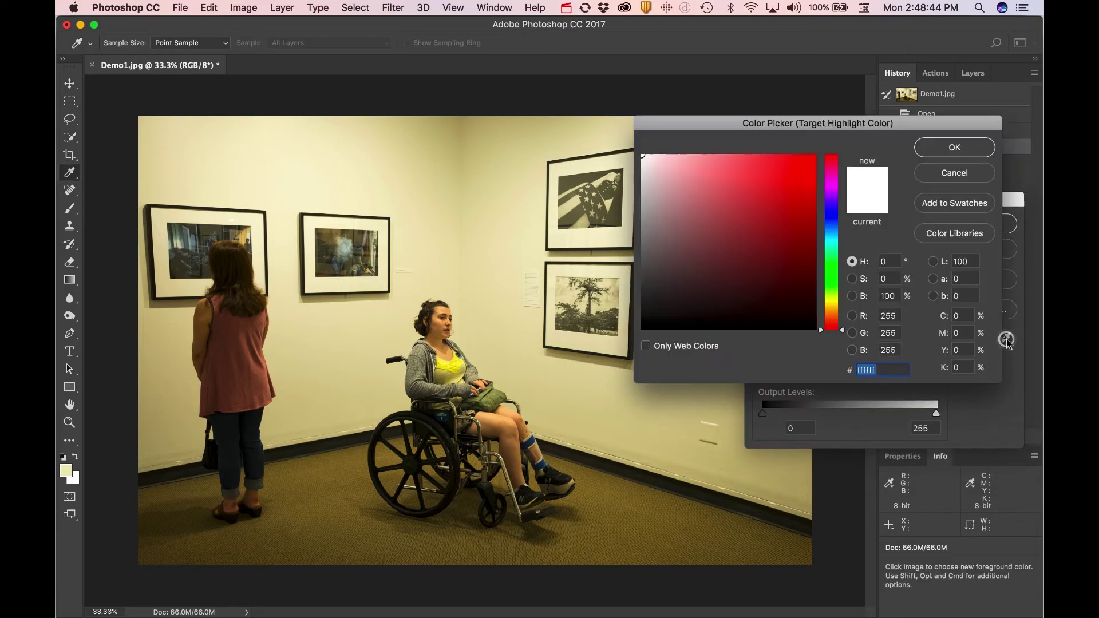
click(575, 238)
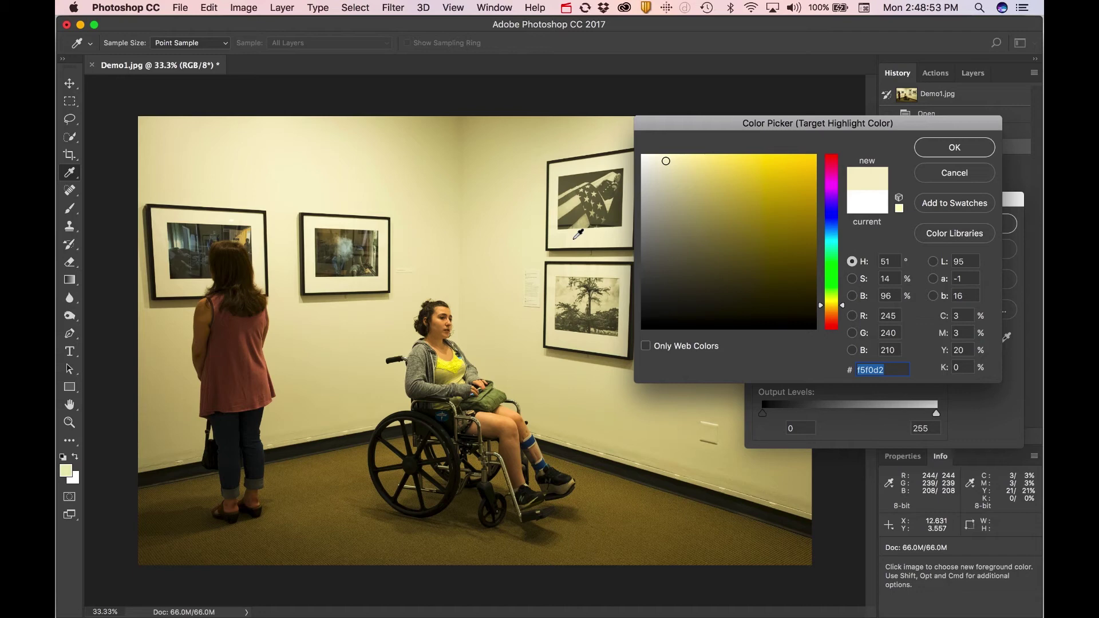
key(Tab)
key(Tab)
text(0)
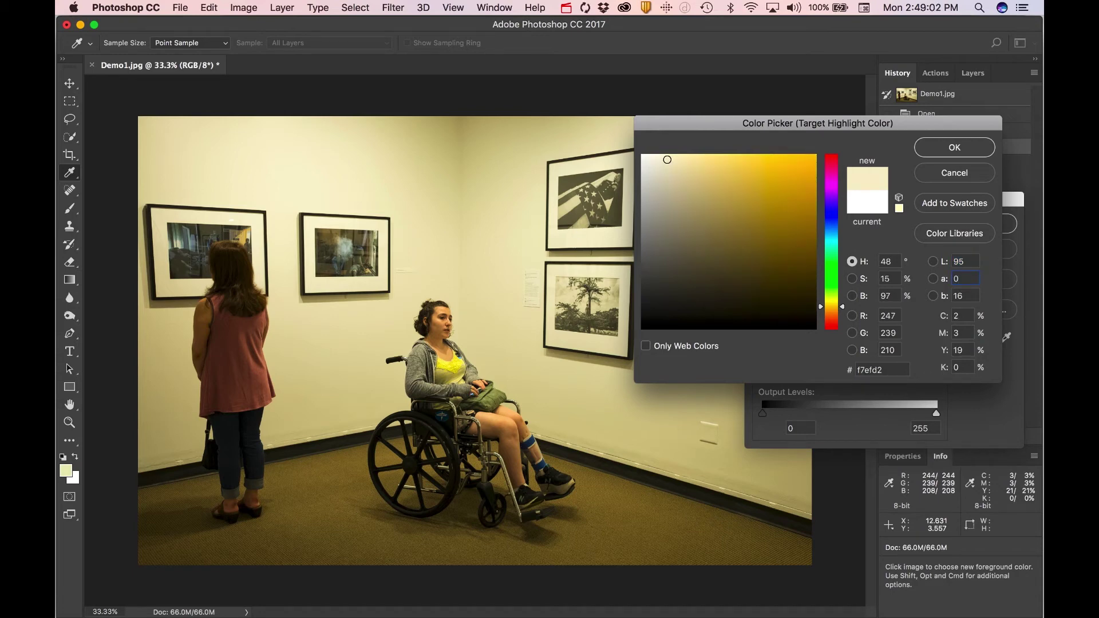
key(Tab)
text(0)
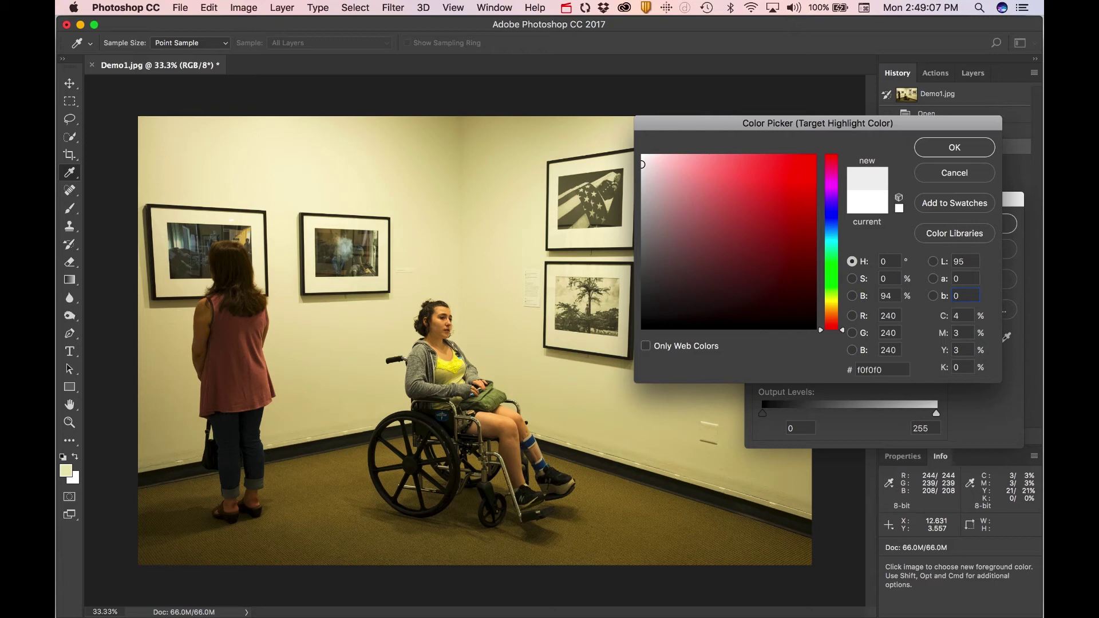
key(Return)
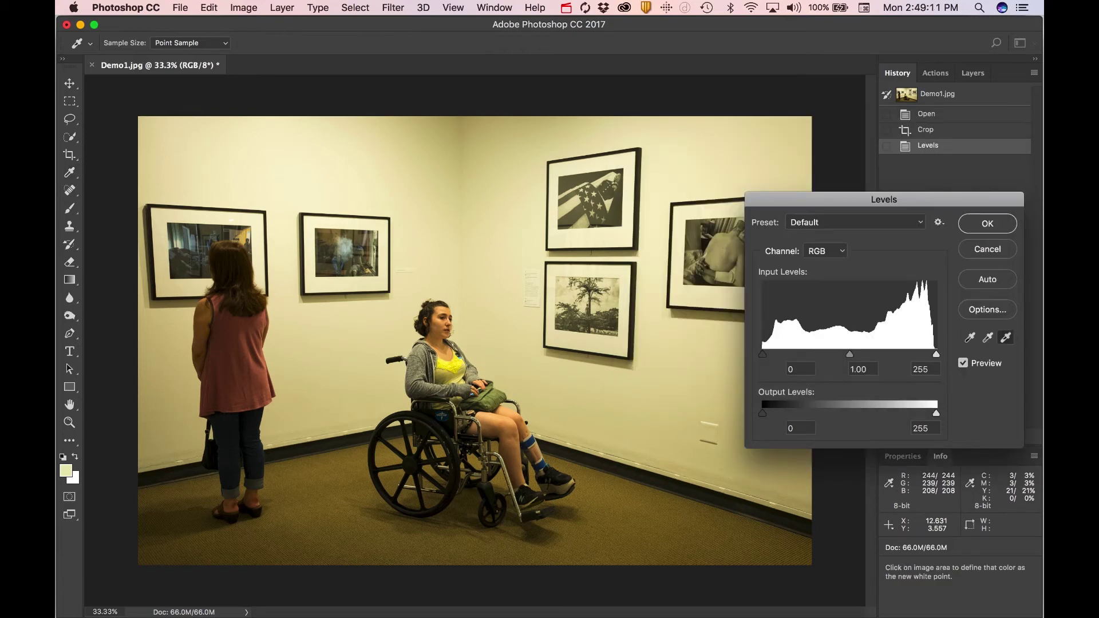
Set the white point by clicking the wall and apply Levels without saving target colours as defaults
click(572, 240)
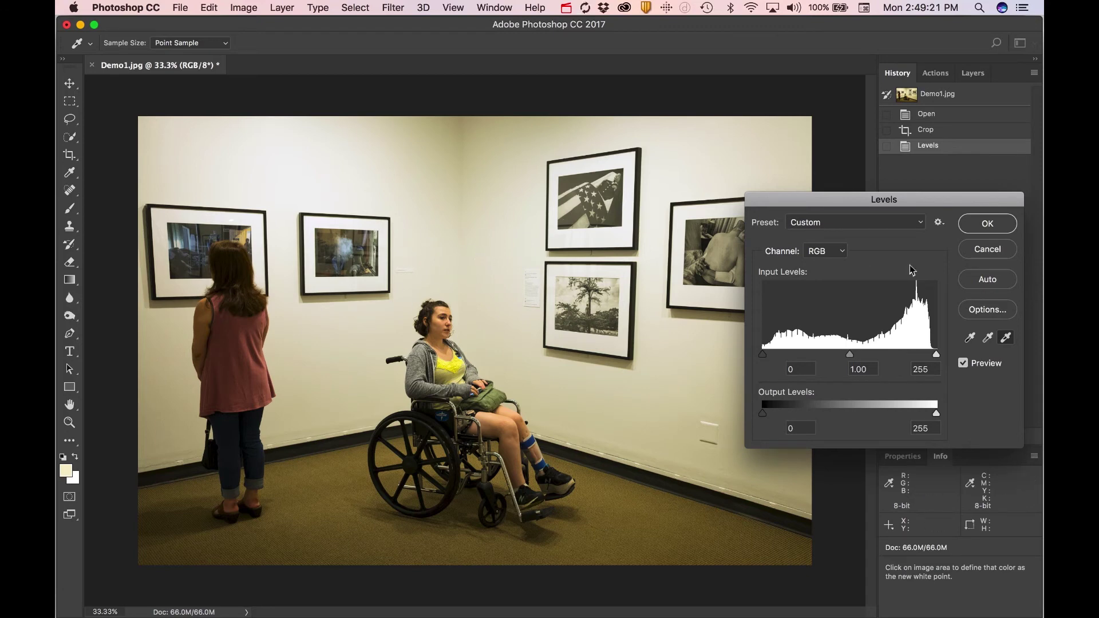
click(987, 223)
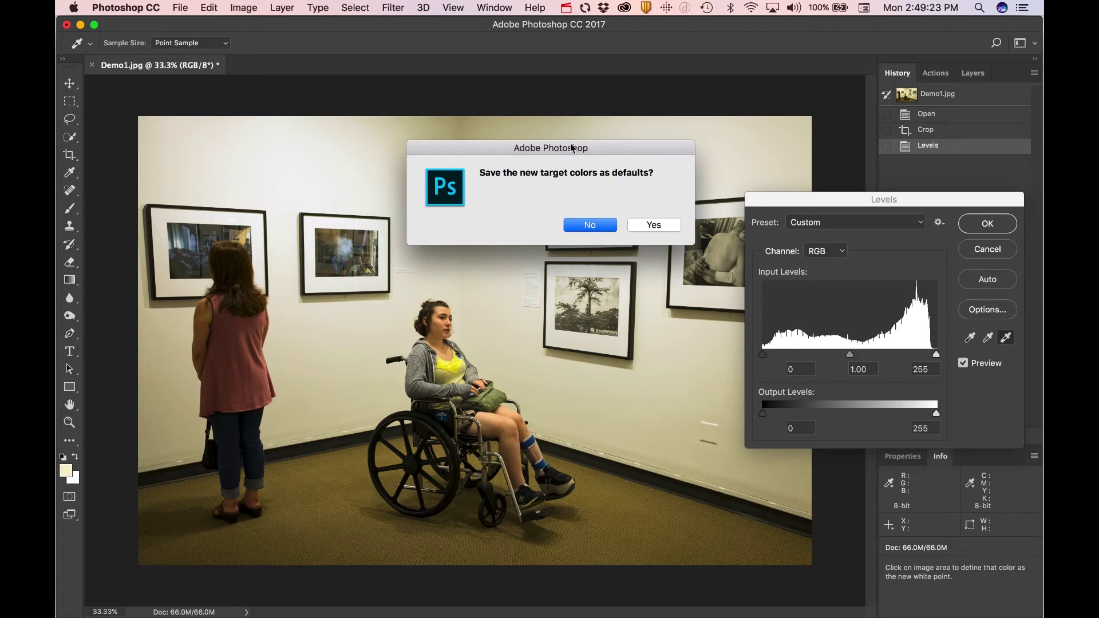
click(588, 224)
key(c)
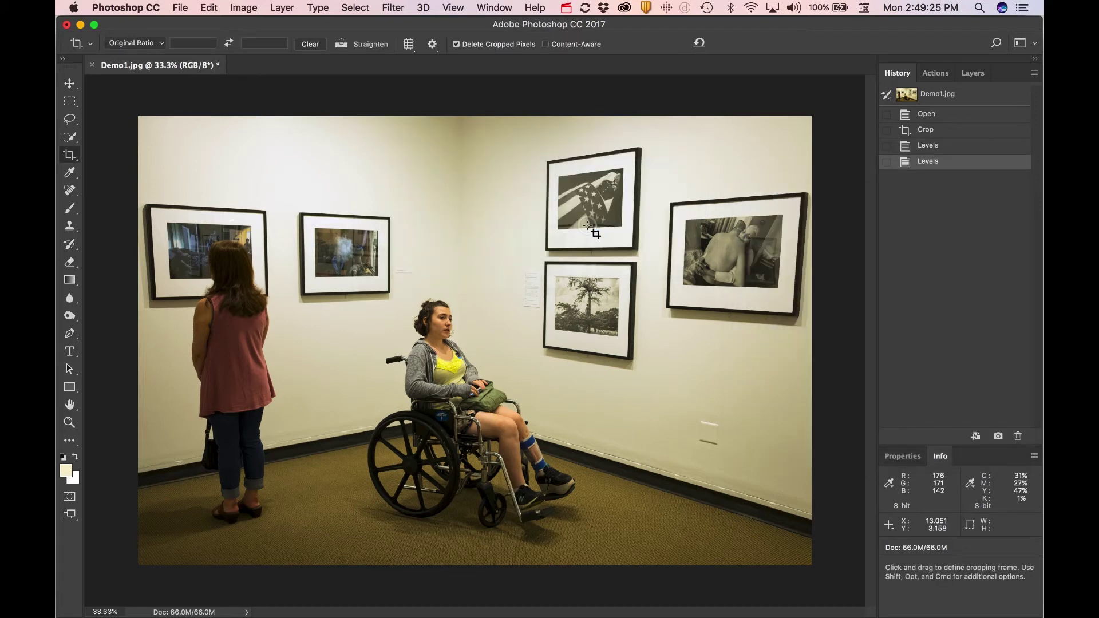
Compare the original, cropped and colour-corrected History states, ending on the corrected photo
click(941, 114)
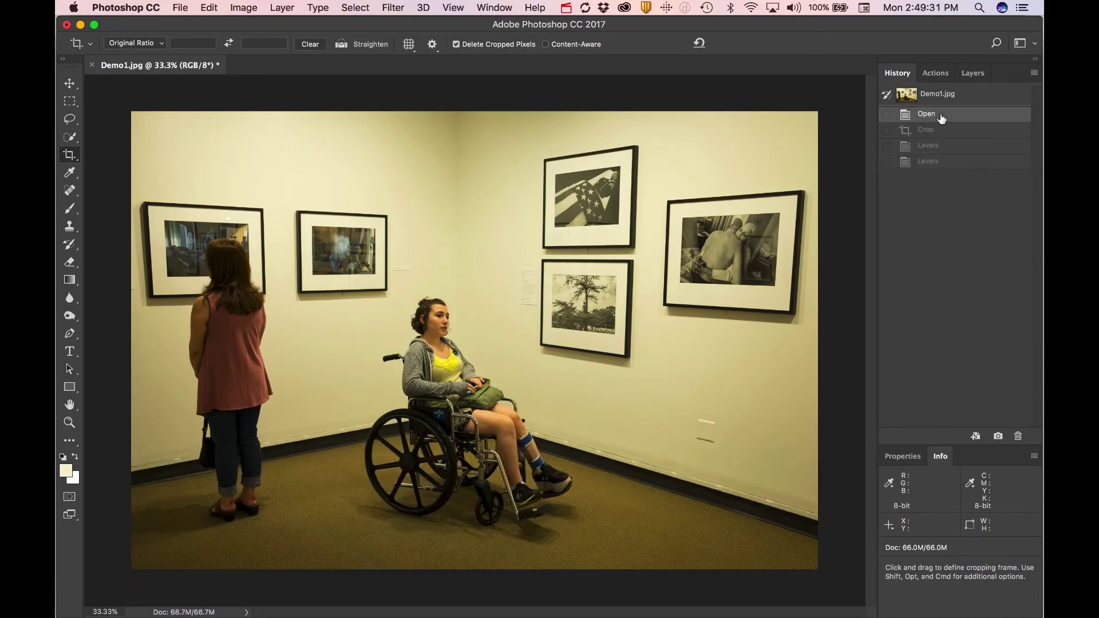
click(945, 131)
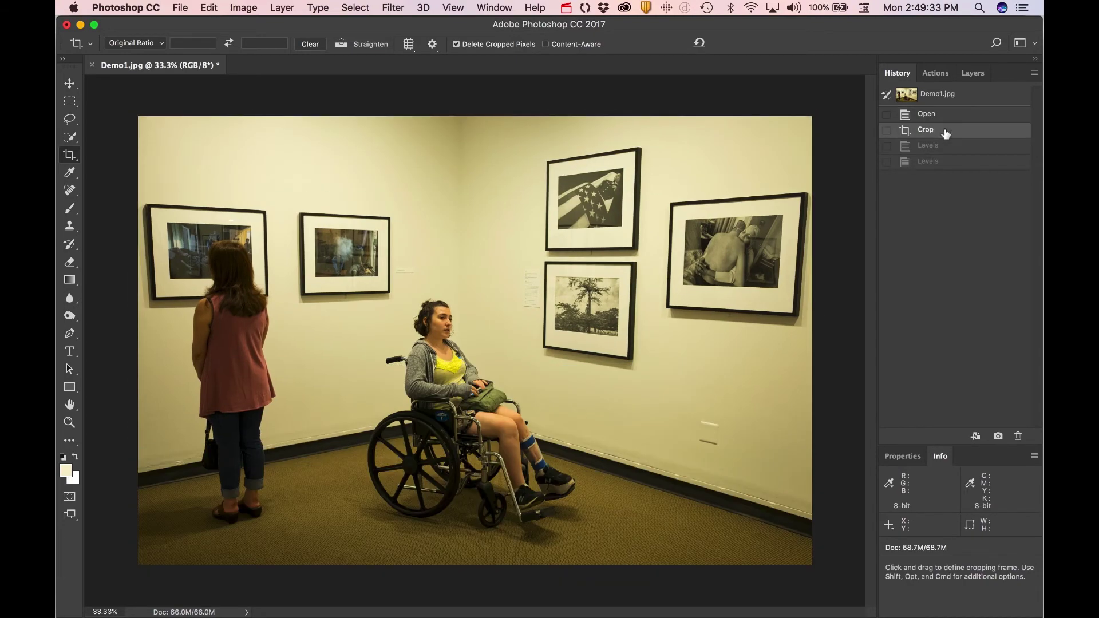
click(947, 162)
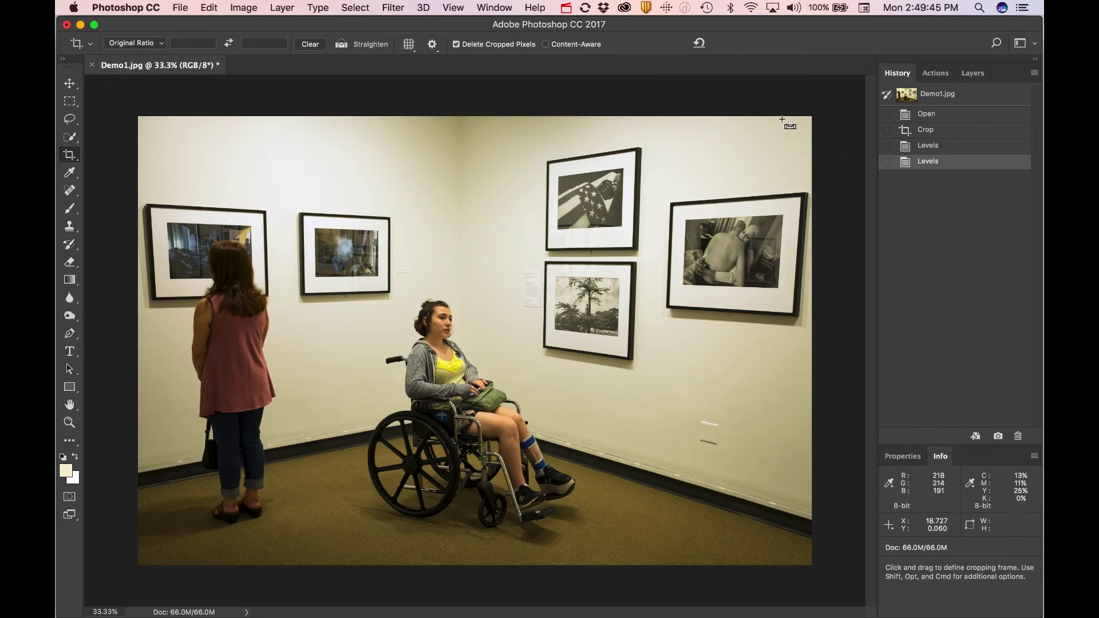
key(super+l)
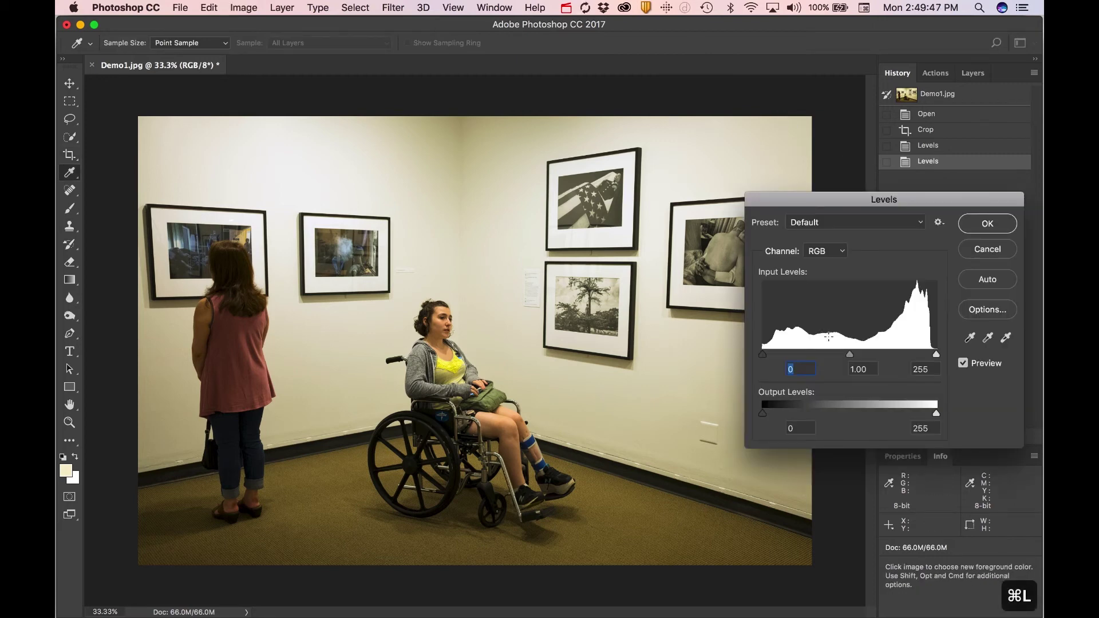
Test brighter midtone gamma values in Levels, then cancel so the photo stays unchanged
drag(848, 356, 838, 357)
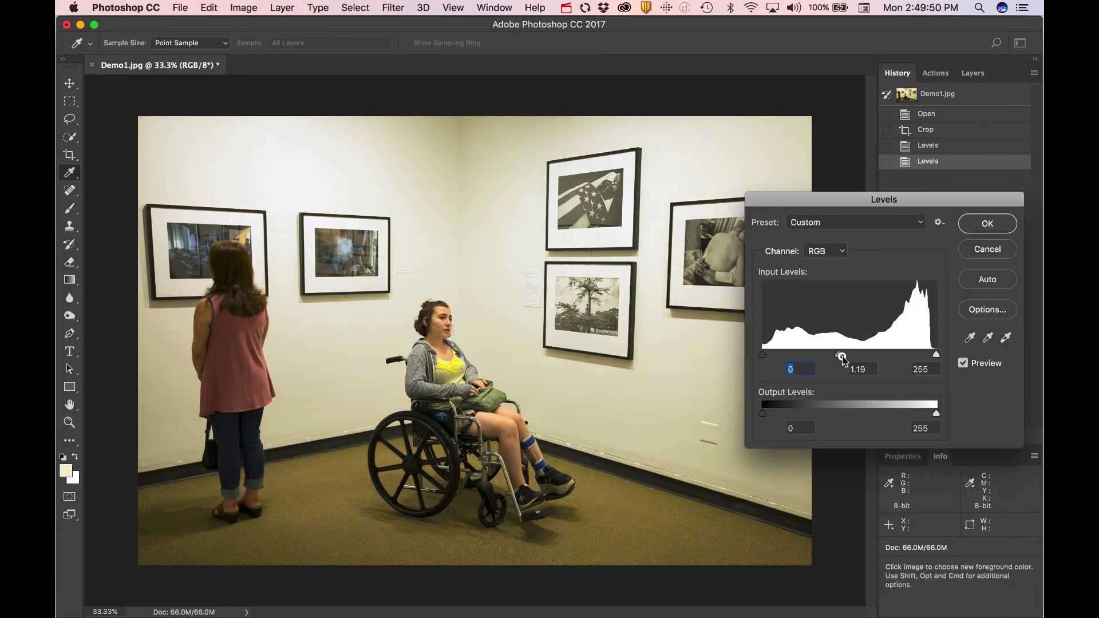
drag(843, 359, 849, 359)
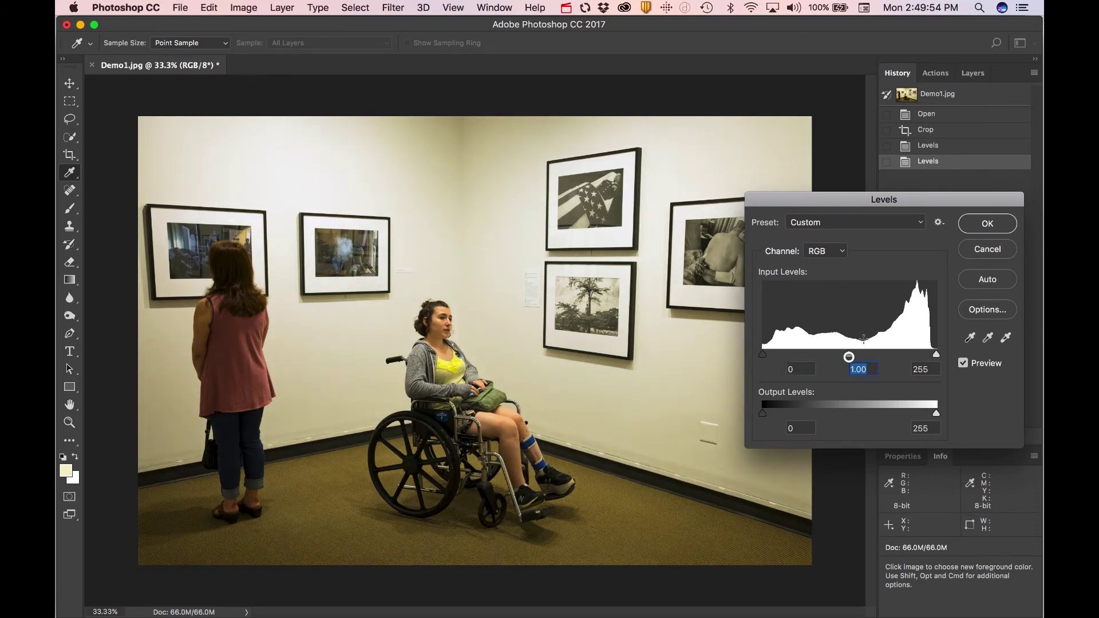
click(987, 249)
key(c)
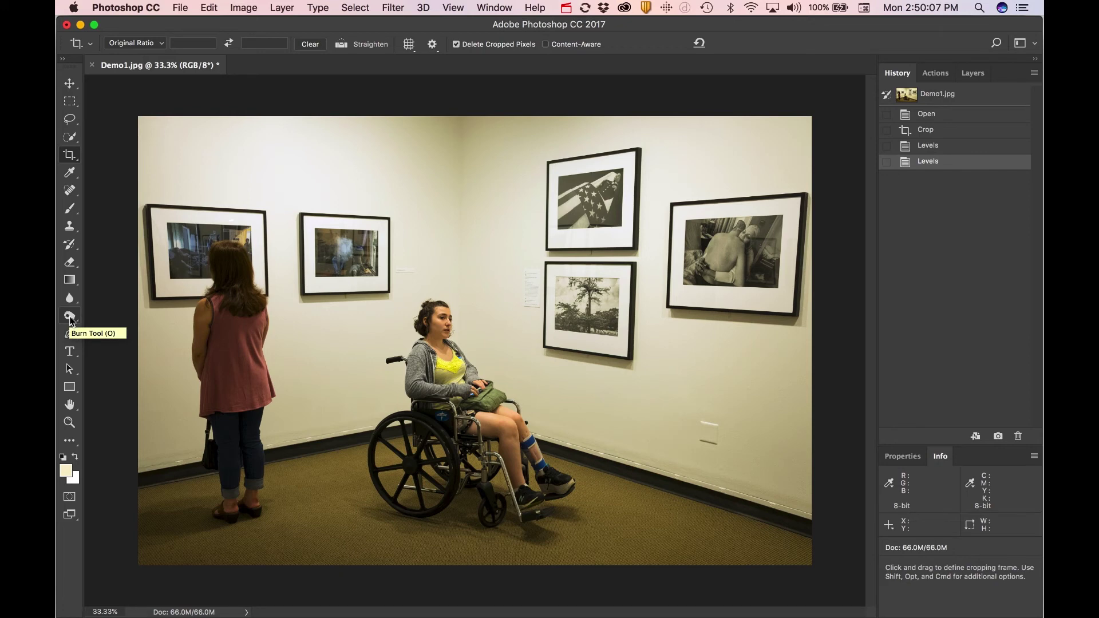
Dodge the seated woman's face with the Dodge Tool at a 194 px brush size
drag(72, 322, 107, 316)
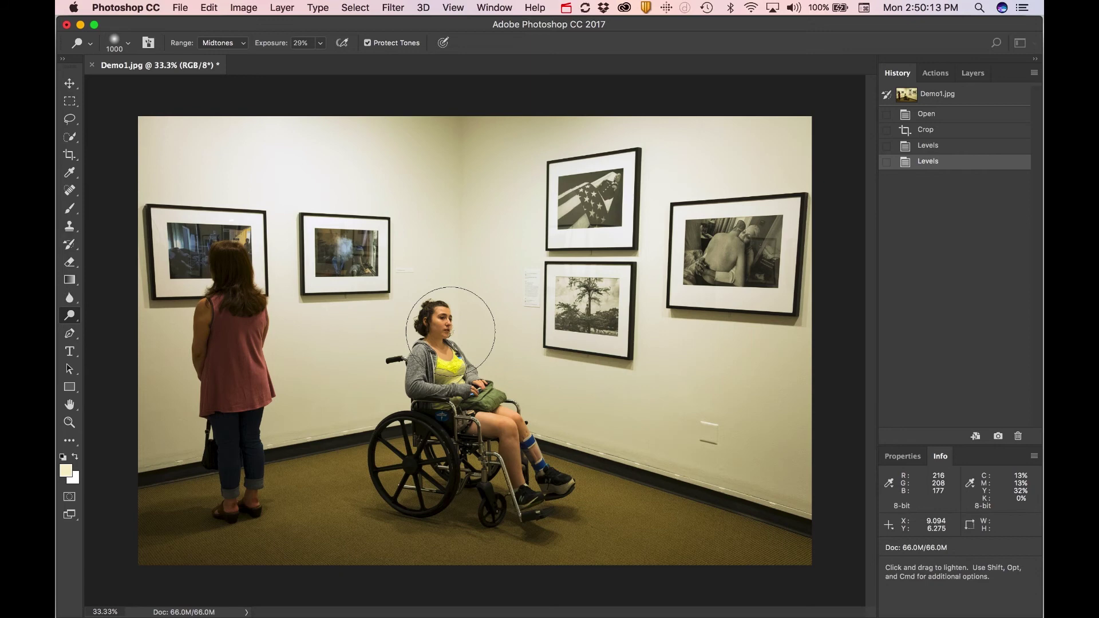
click(128, 49)
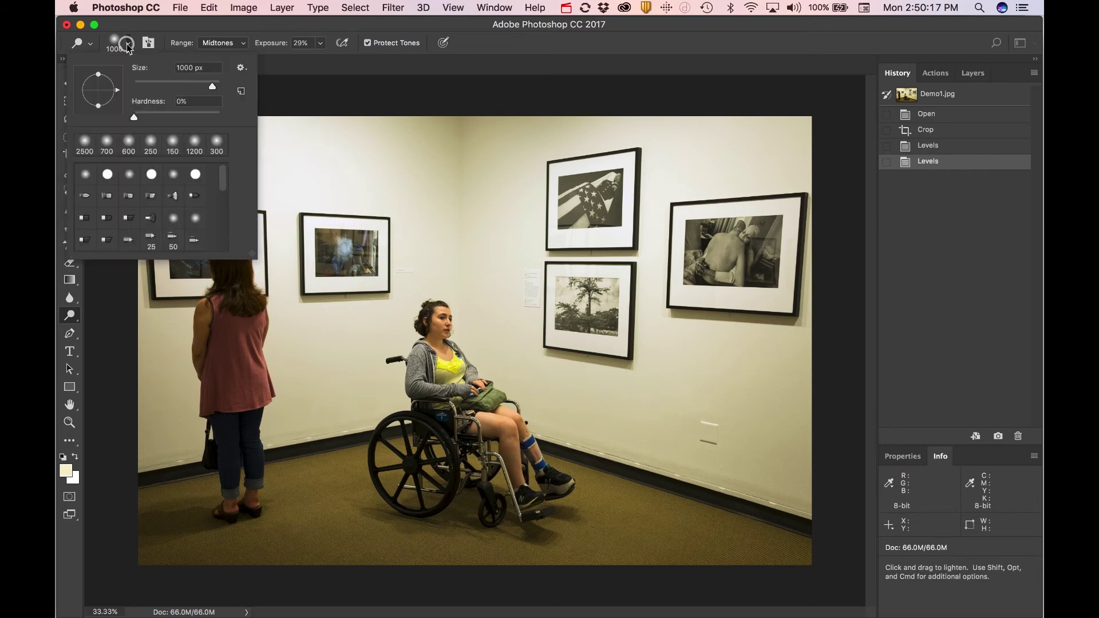
drag(214, 87, 181, 87)
drag(183, 89, 197, 87)
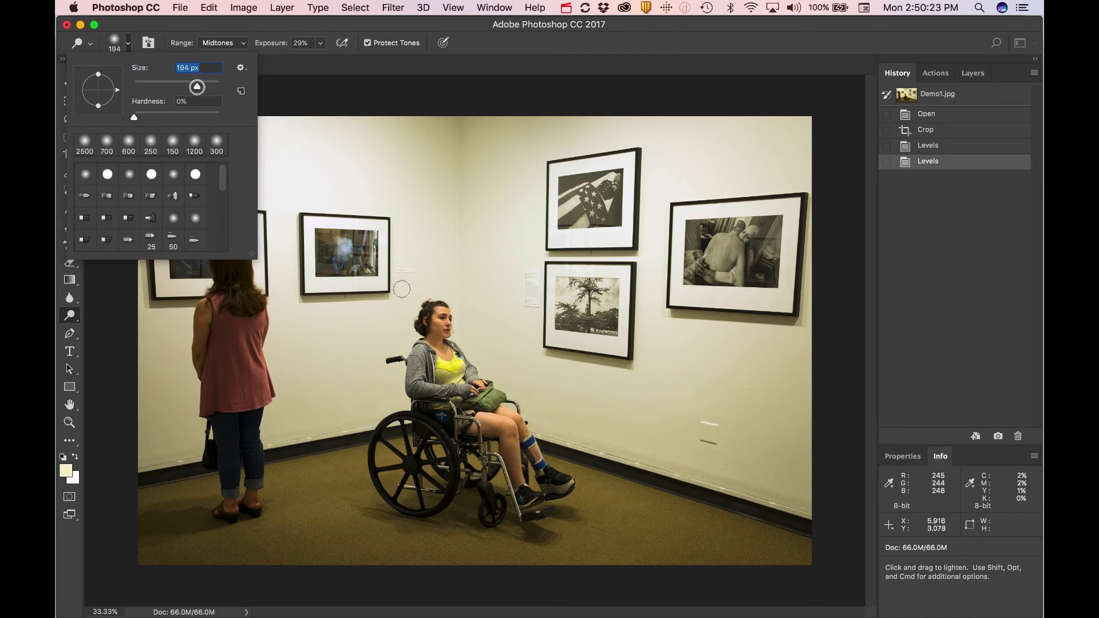
key(Return)
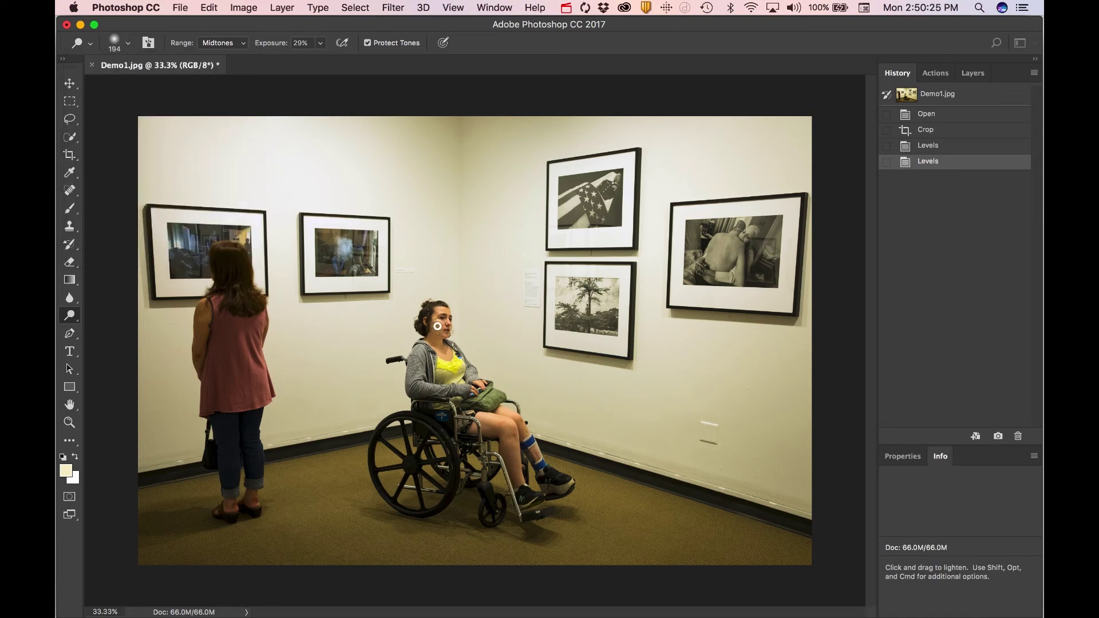
click(442, 320)
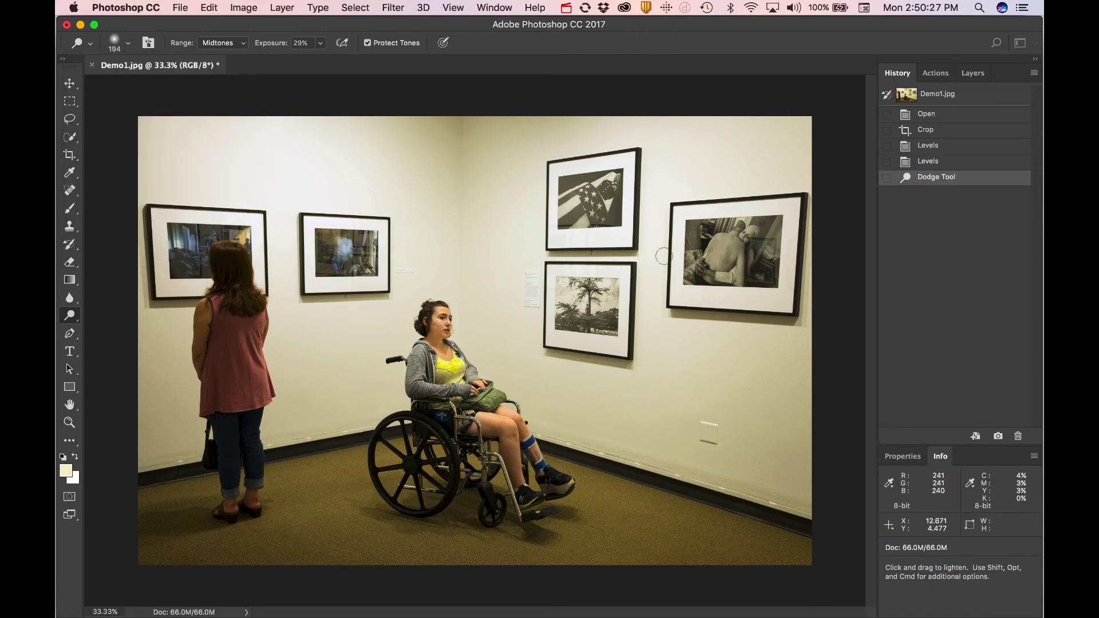
Toggle between History states to compare the photo before and after the dodge
click(946, 163)
click(945, 176)
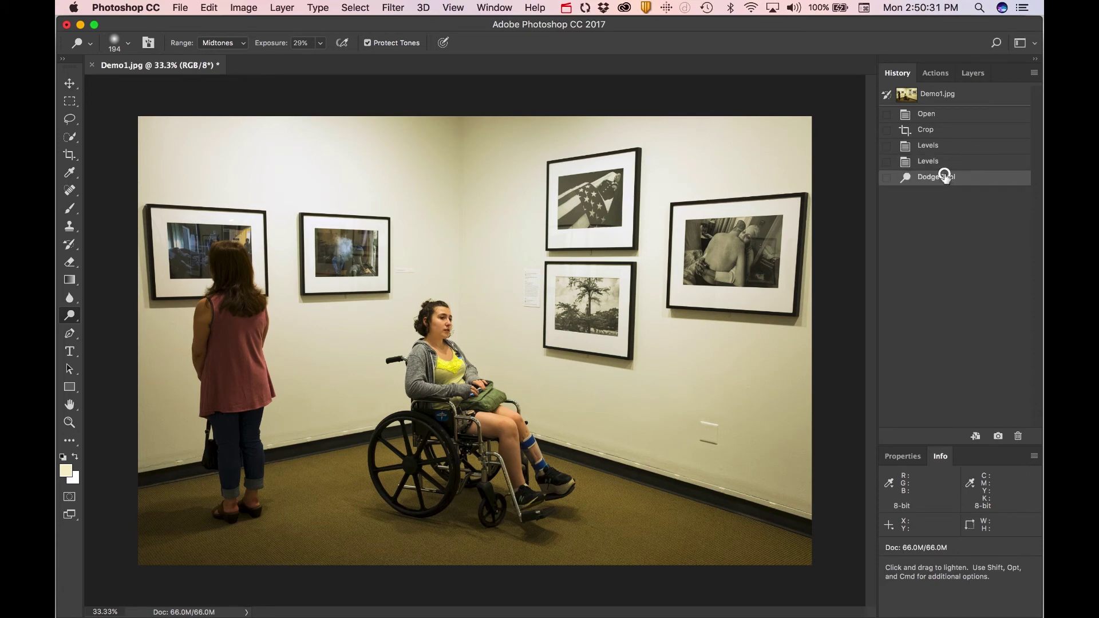
click(942, 162)
click(943, 177)
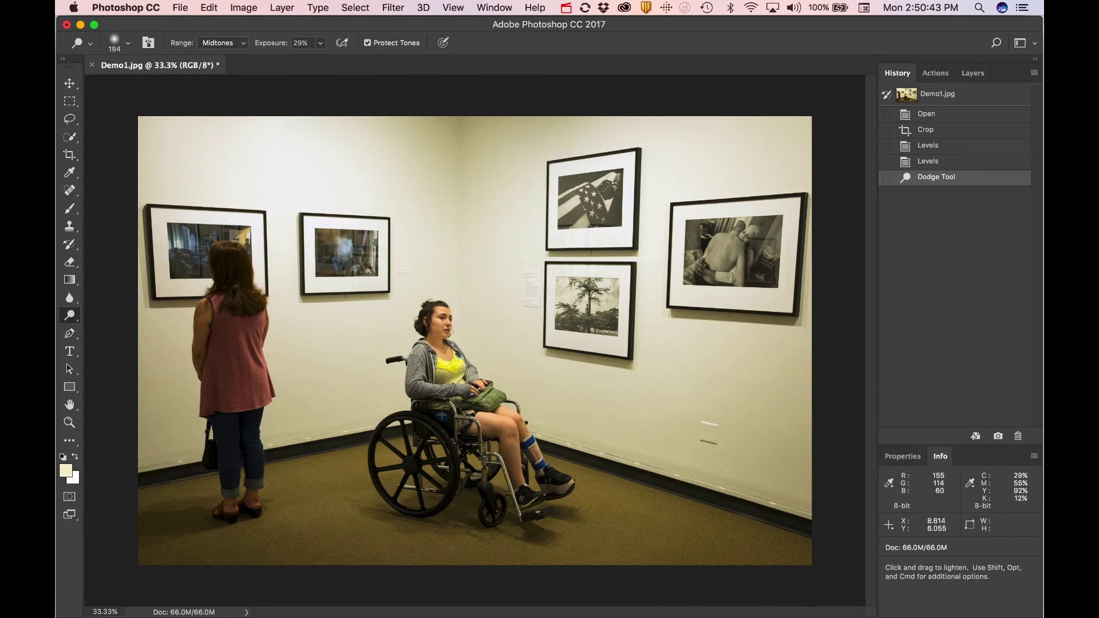
click(182, 8)
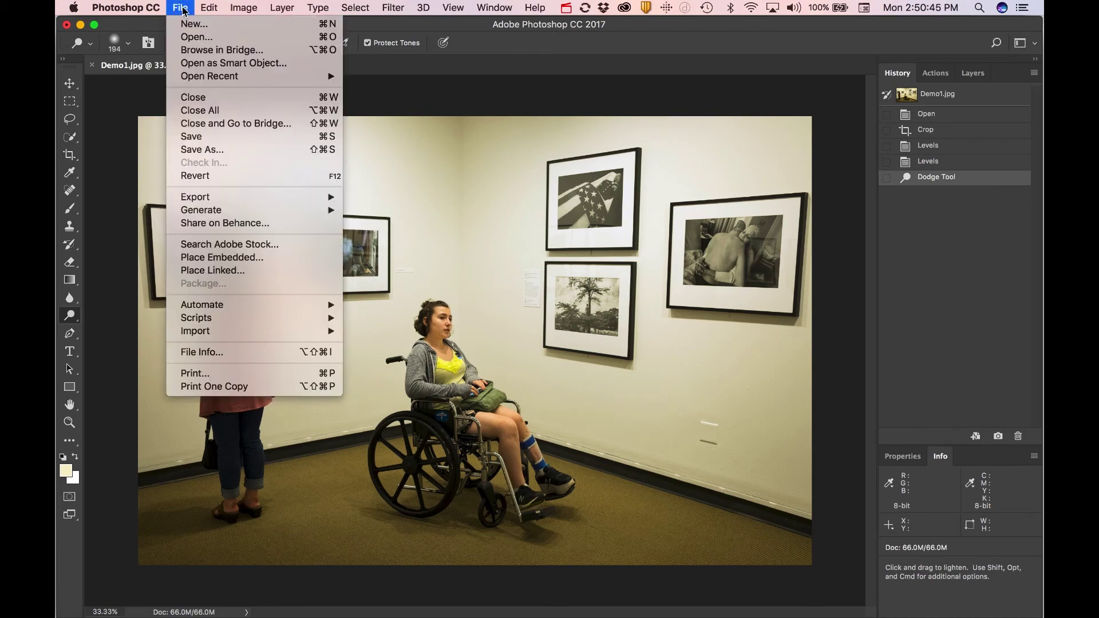
Replace the File Info description with 'this is your caption get names. Spell things correctly Use proper gramma'
click(273, 360)
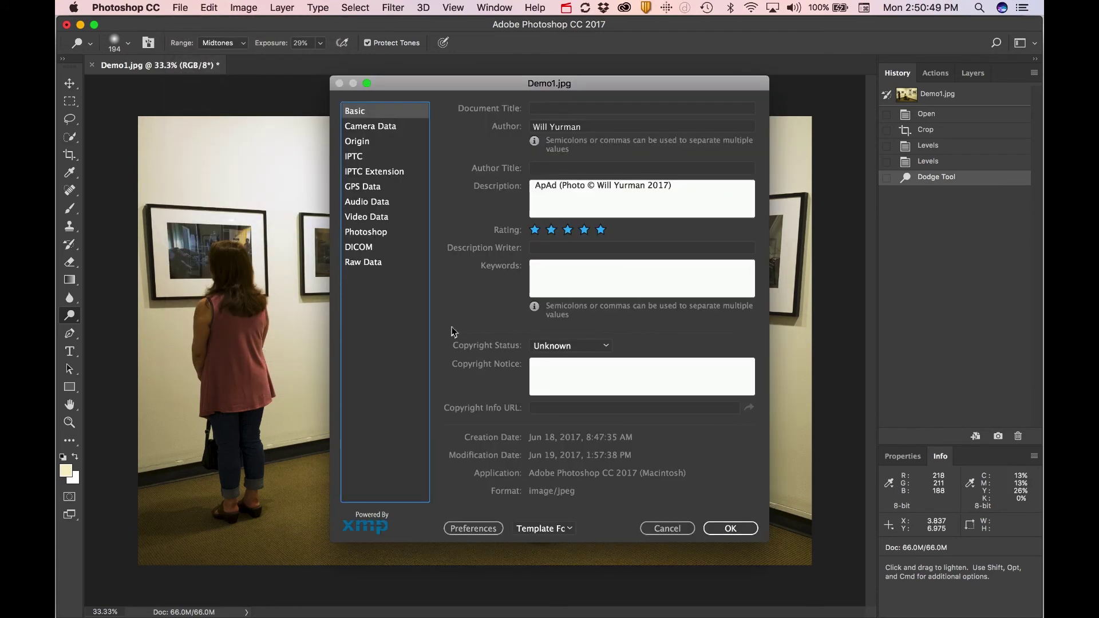
click(536, 193)
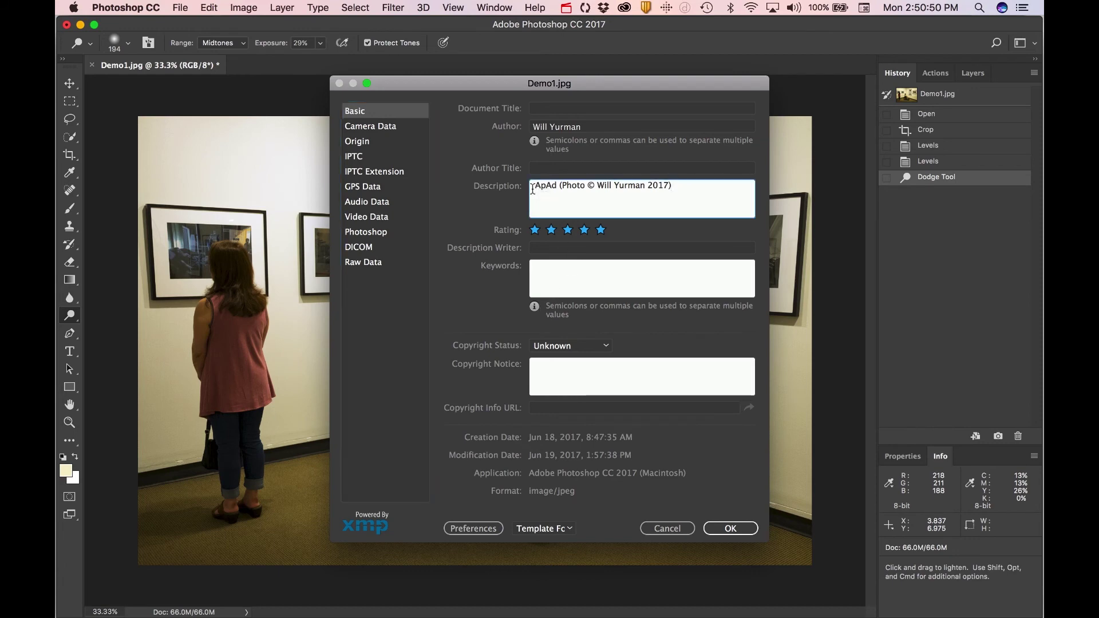
drag(535, 189, 719, 193)
text(thi)
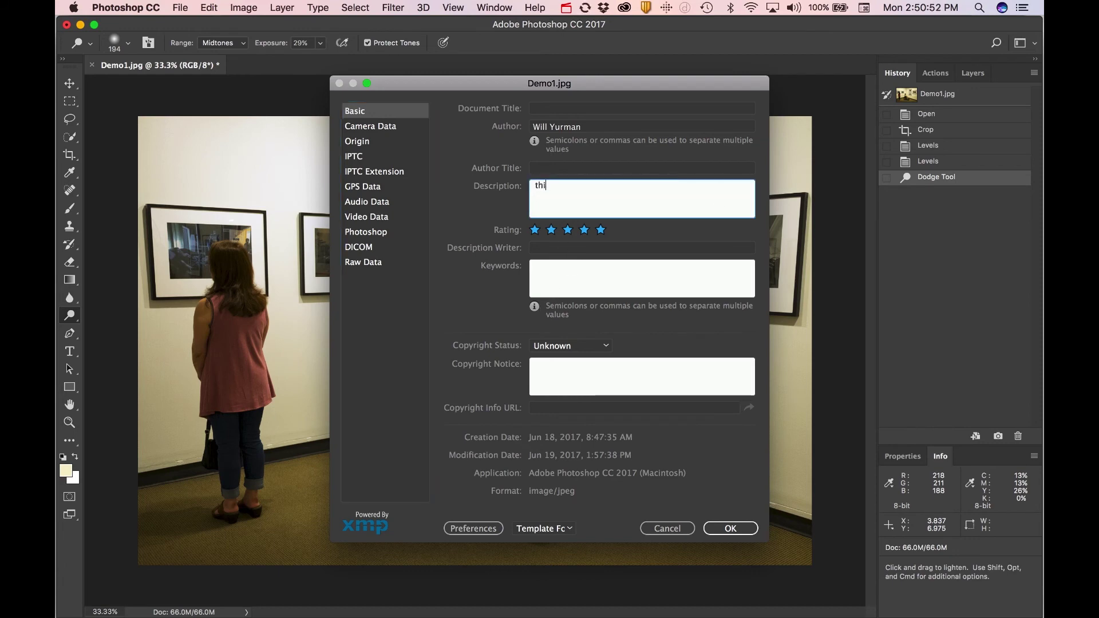
text(s is your caption.)
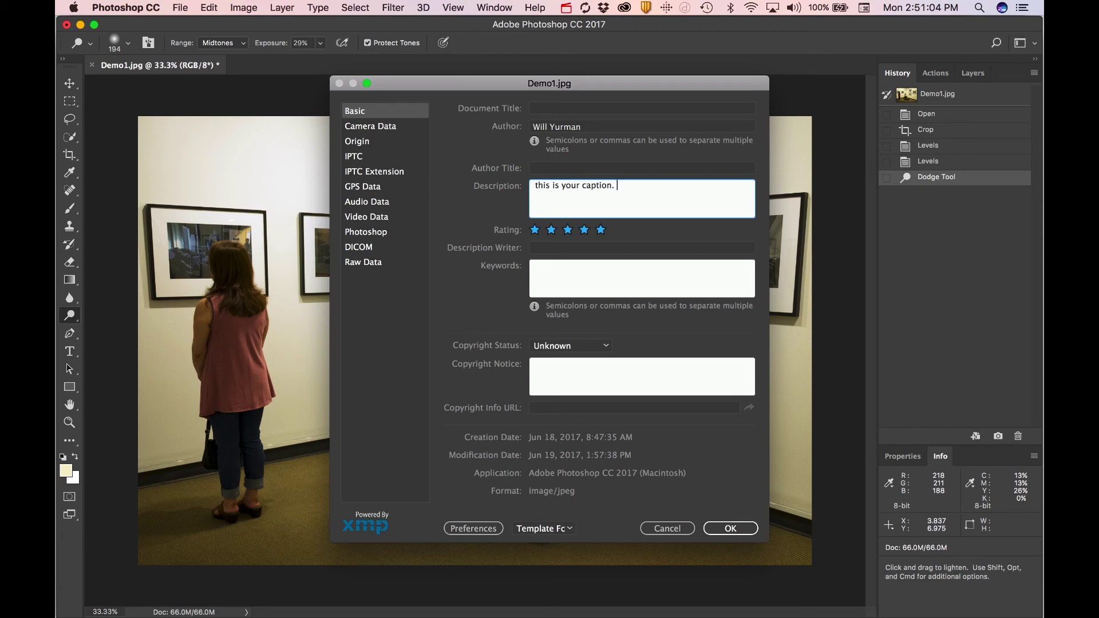
text(get names. Spell things cor)
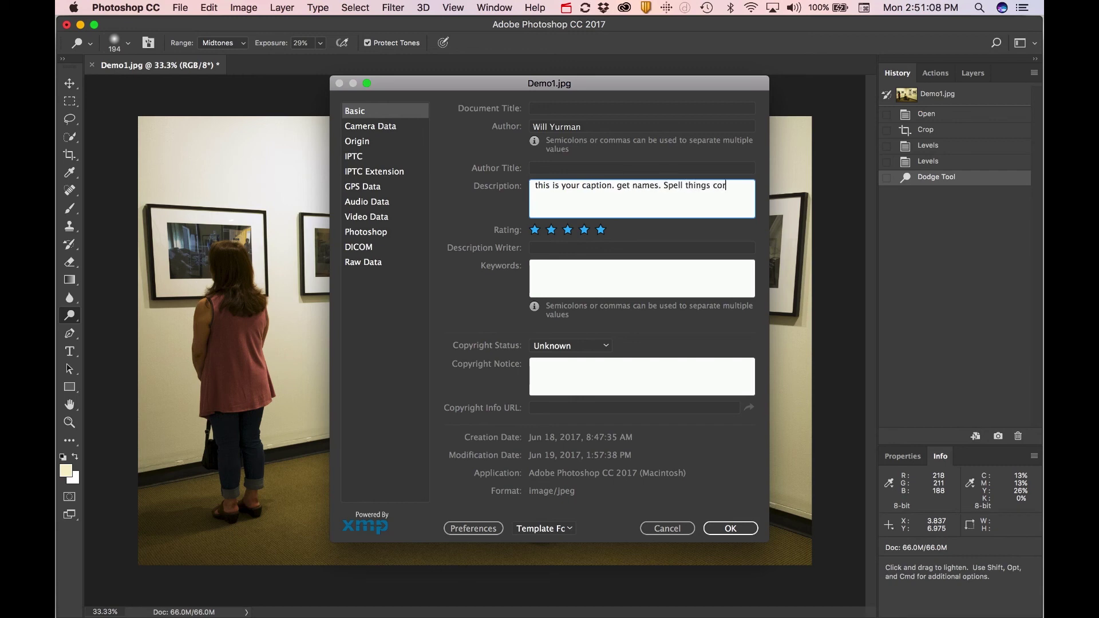
text(rectly Use proper grammar.)
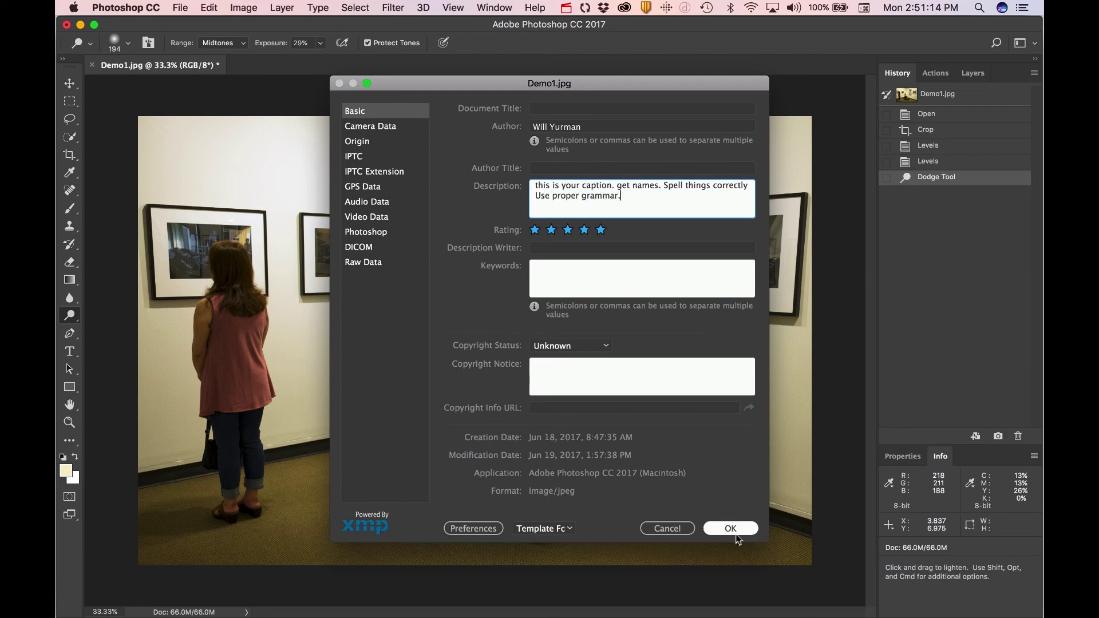
click(731, 527)
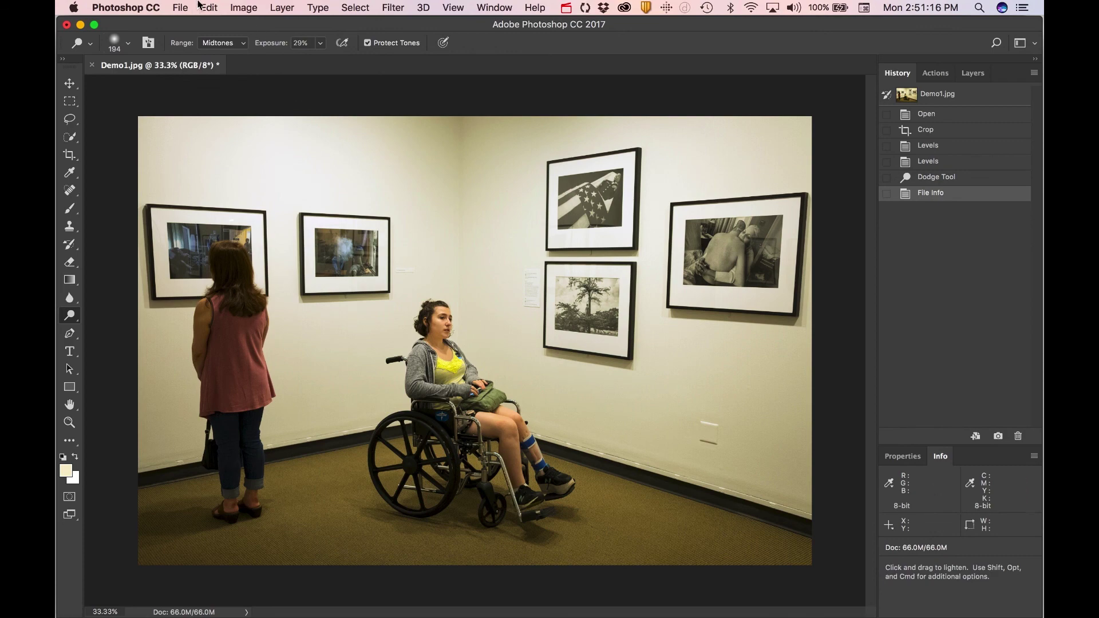
Save the photo as YourName_Assignment.jpg with JPEG quality 12 (Maximum)
click(180, 8)
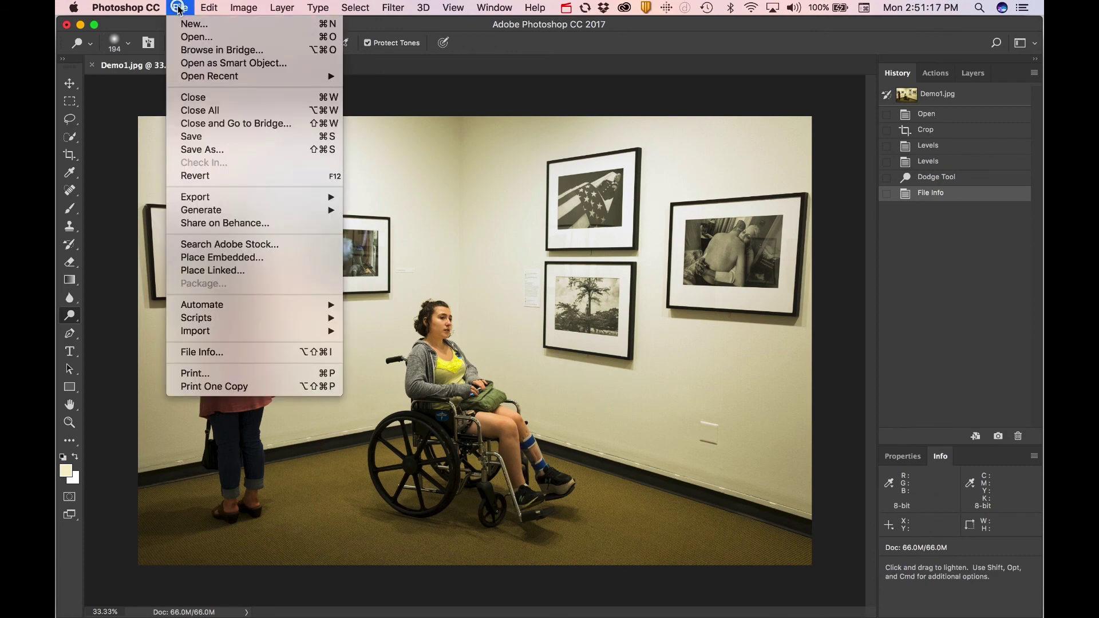
click(218, 149)
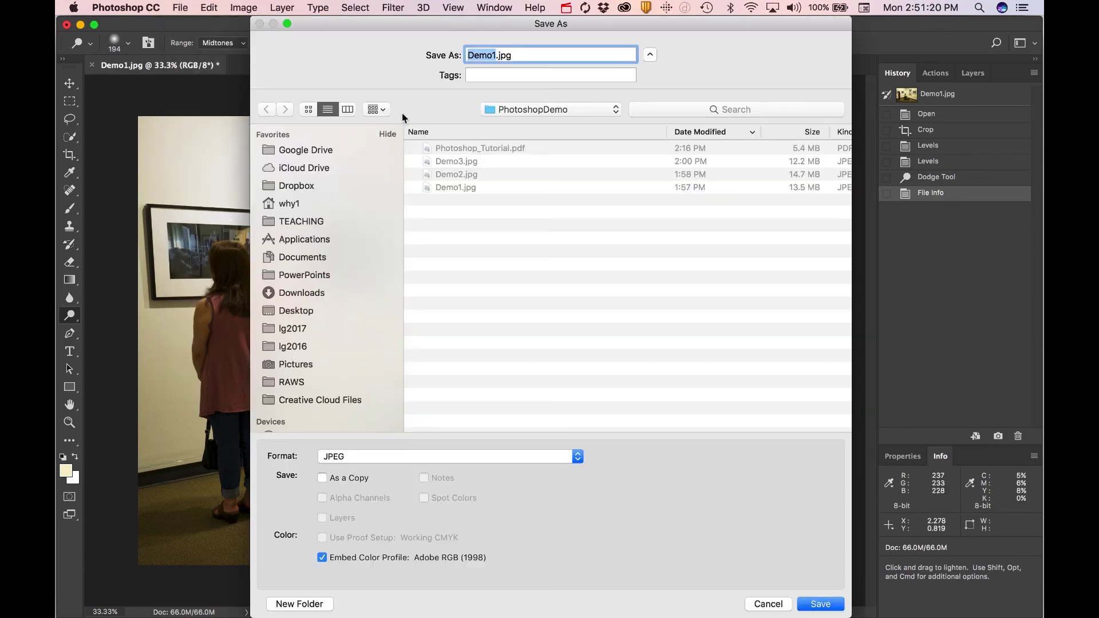
text(YourNam)
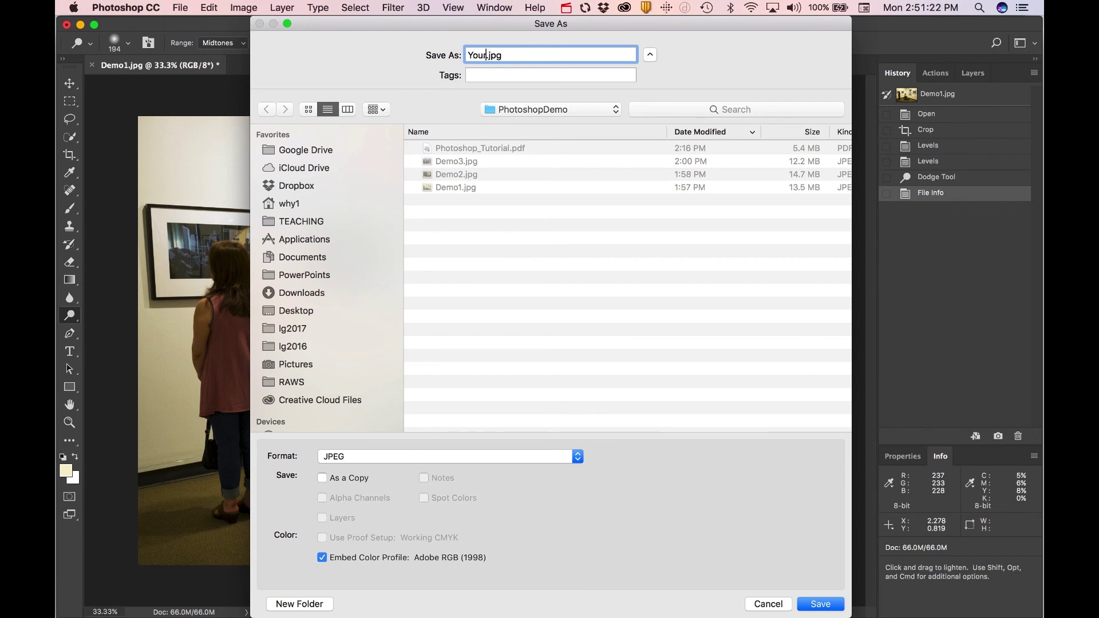
text(e_Assignment)
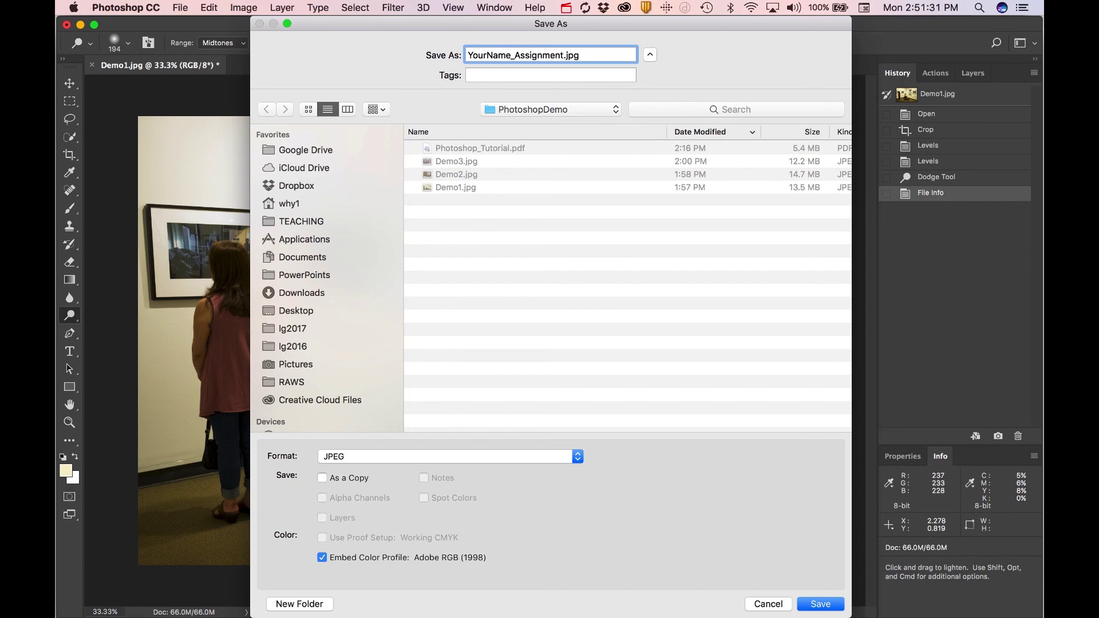
click(831, 605)
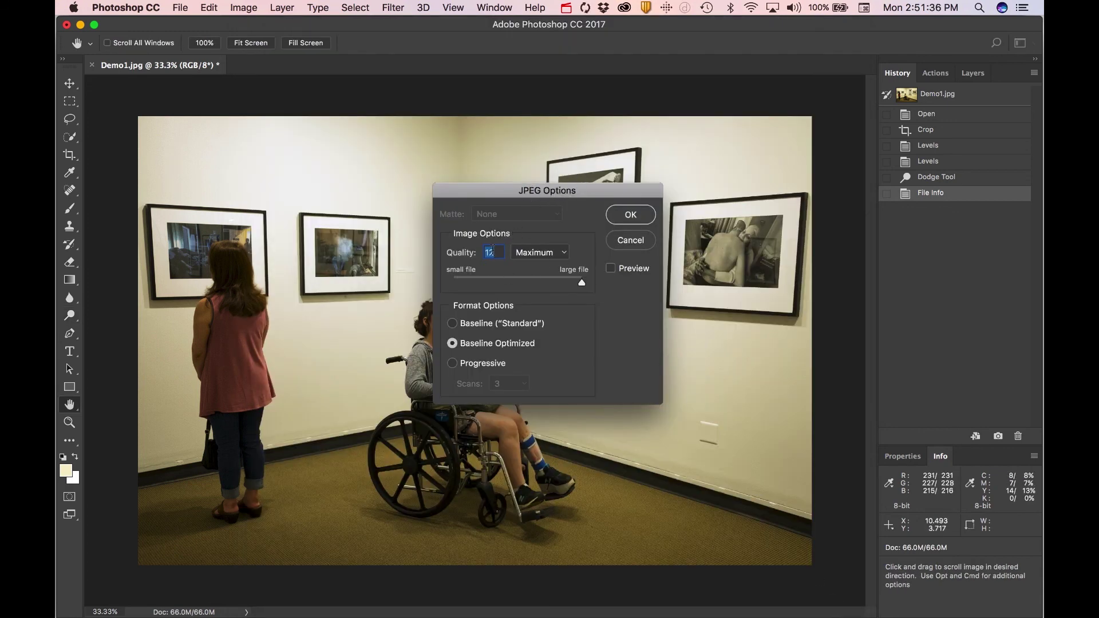
click(629, 214)
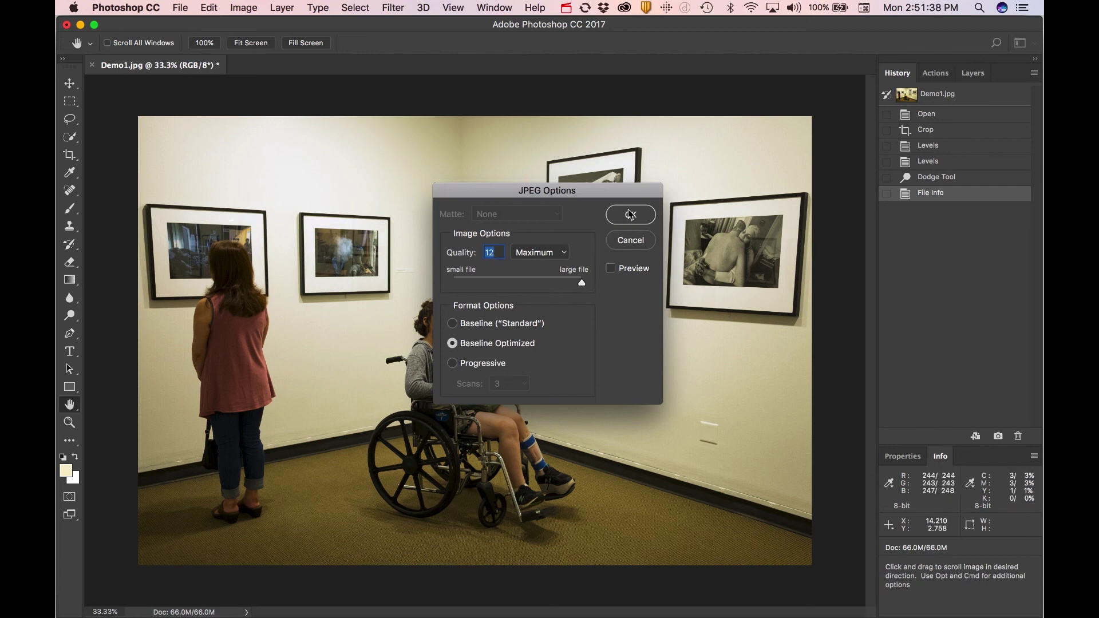